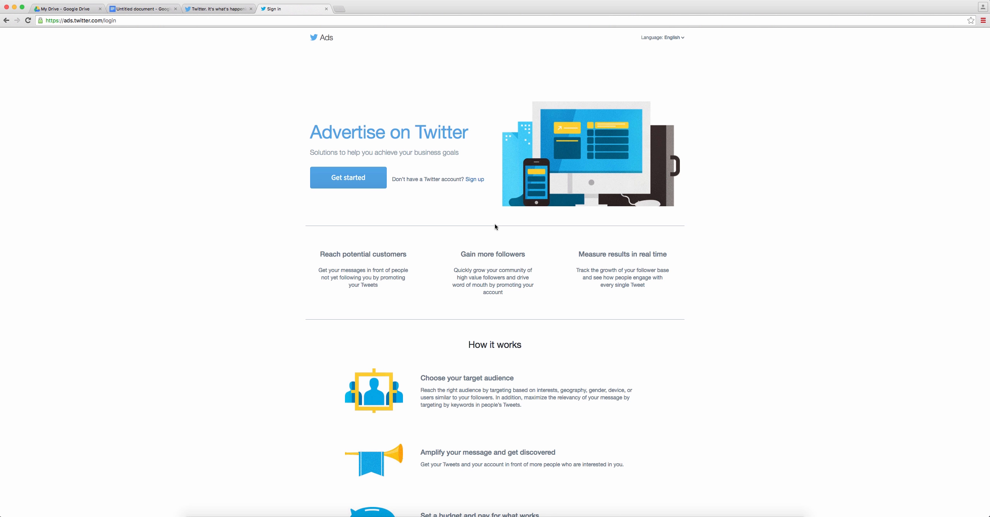
Log in to the Twitter account with the prefilled credentials and open its Twitter Ads manager.
left_click_drag(118, 20, 48, 22)
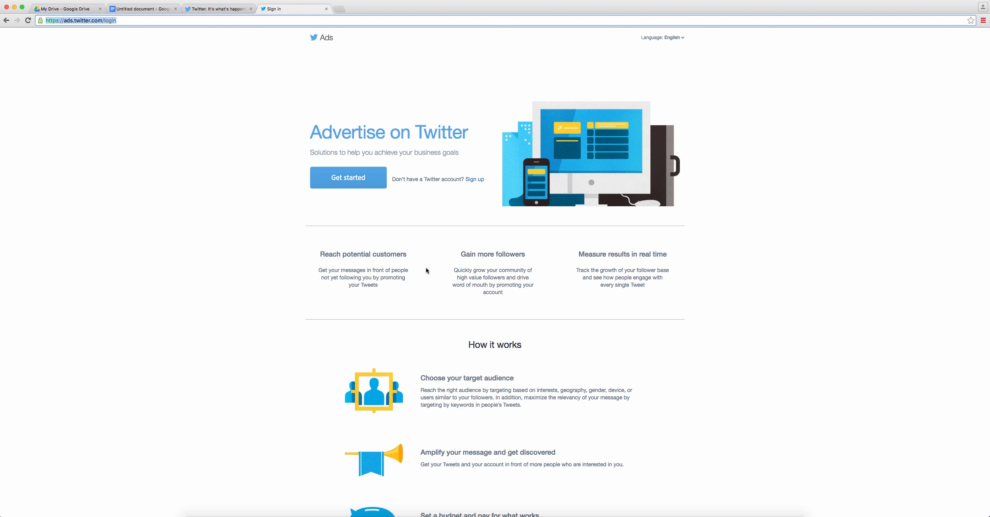
left_click(216, 11)
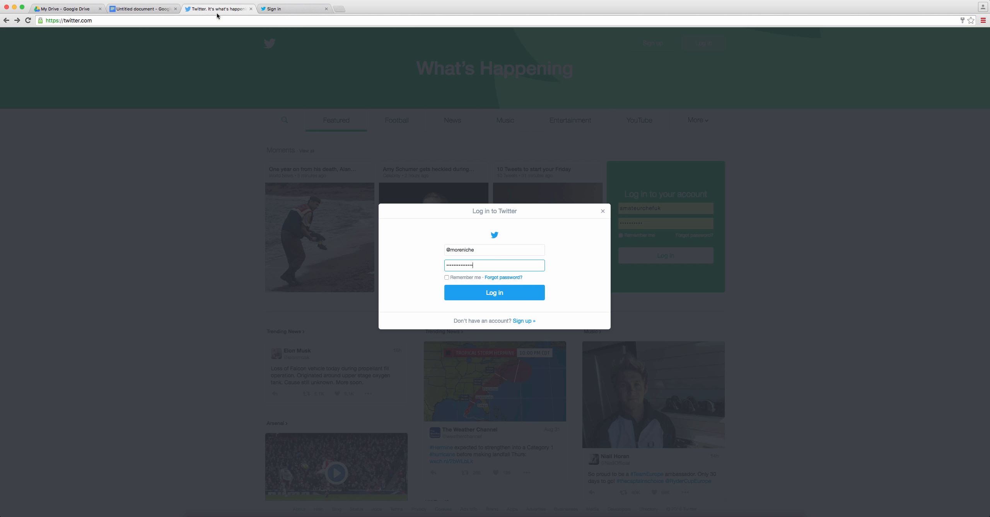
left_click(504, 297)
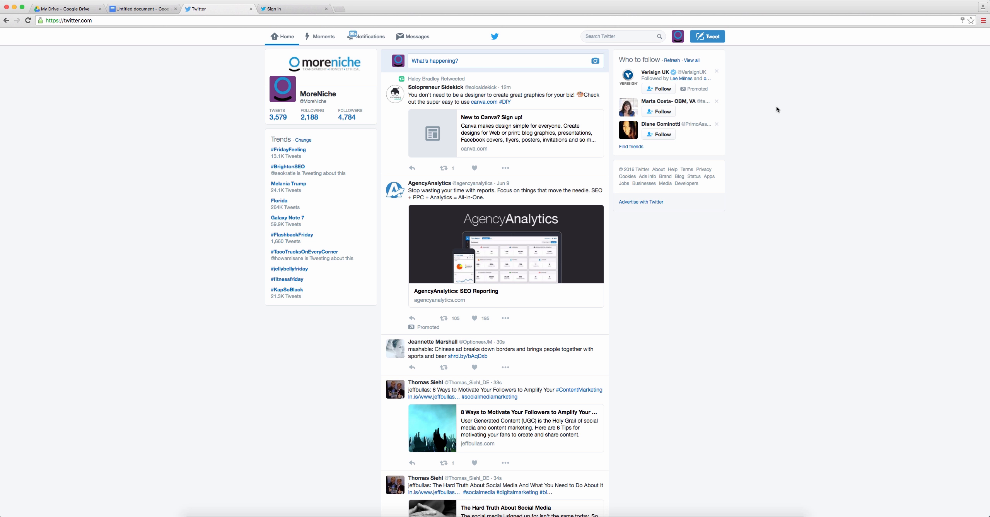
left_click(679, 37)
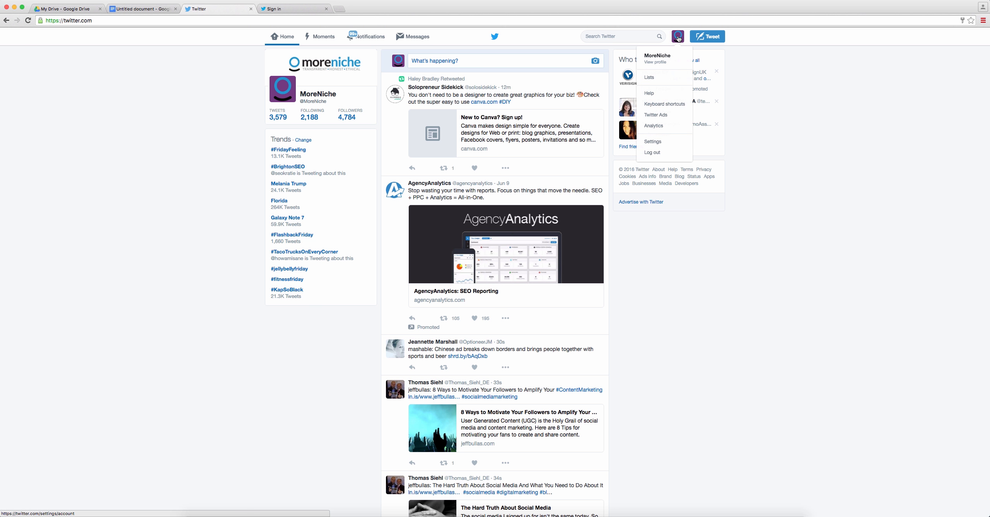
left_click(665, 115)
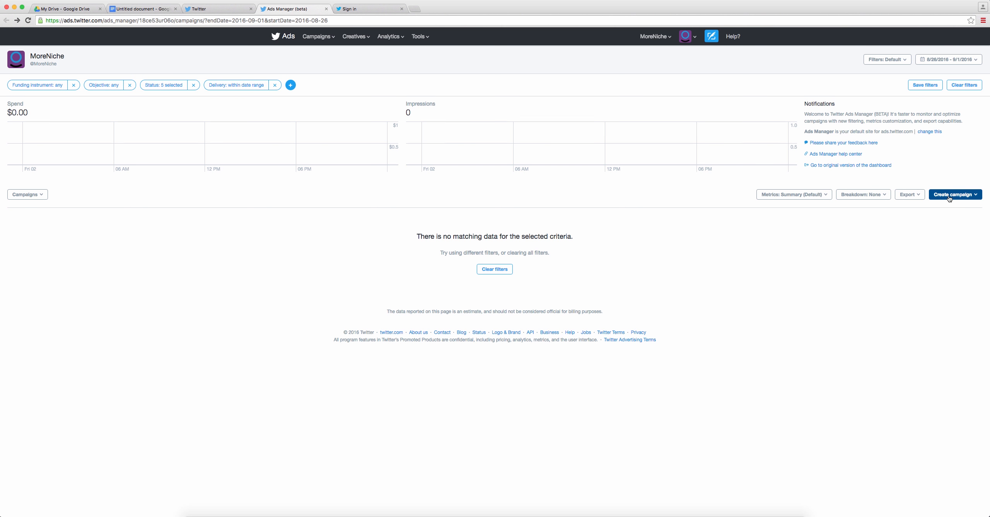
Create a Tweet engagements campaign and name it MoreNiche Tweet Engagement Test.
left_click(962, 196)
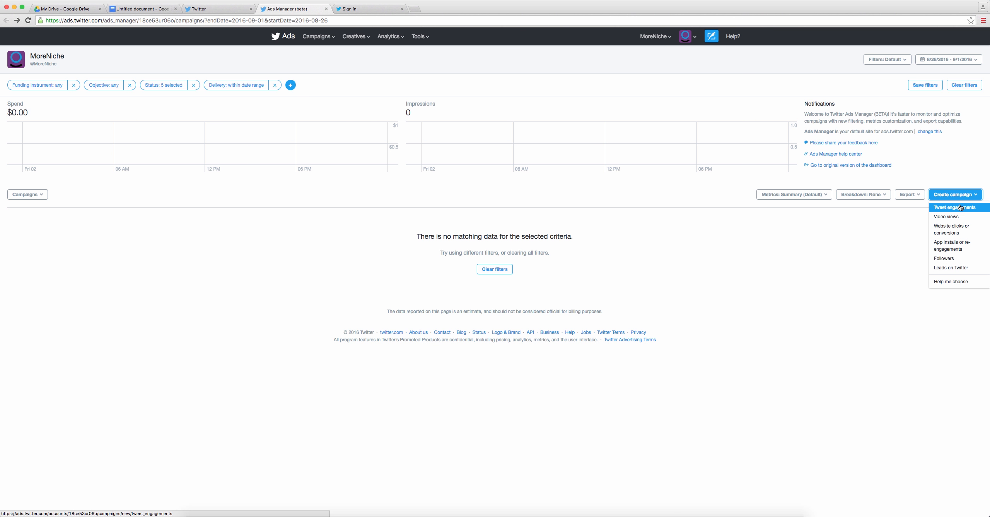
scroll(957, 209, "down", 1)
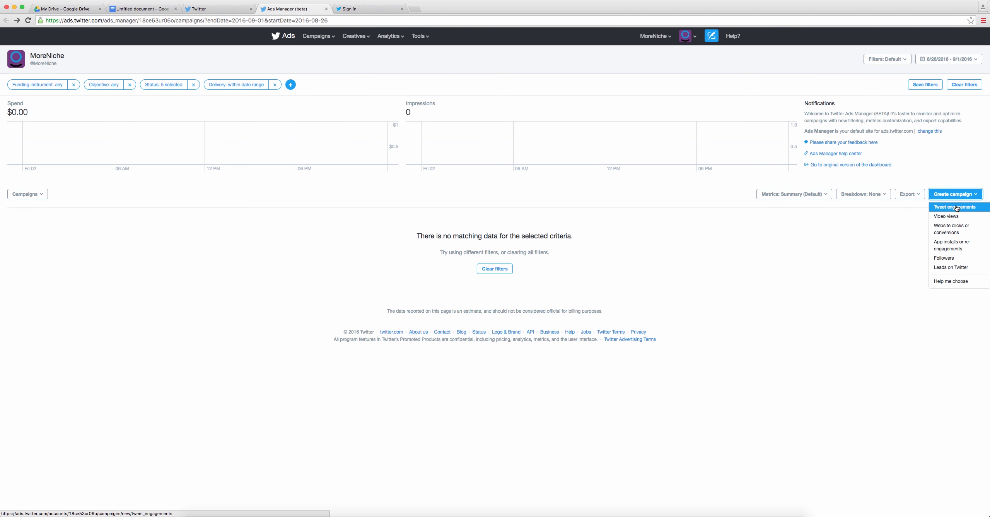
left_click(957, 209)
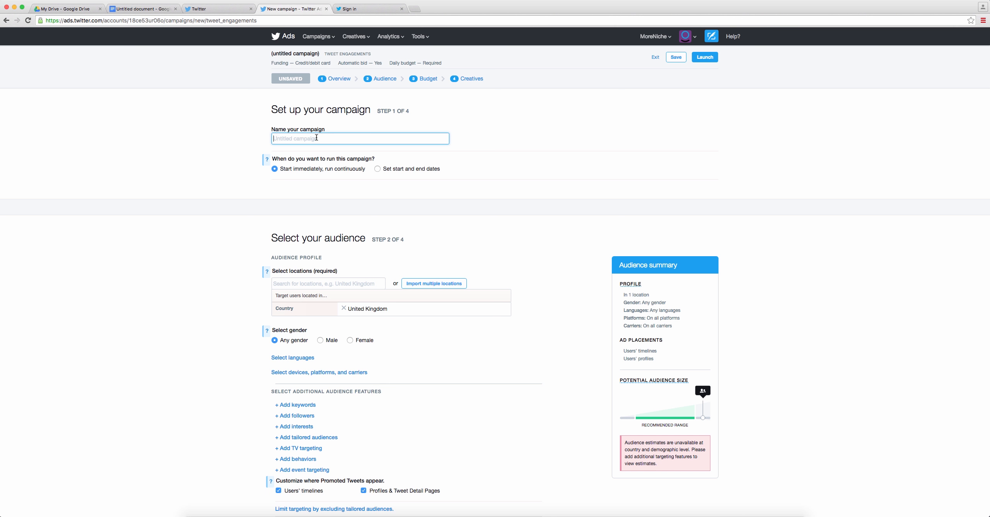
type("More")
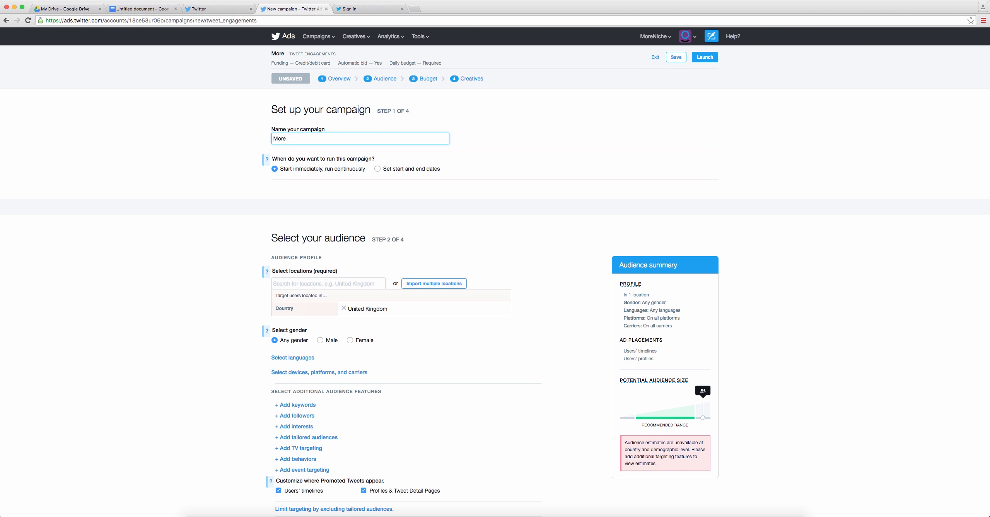
type("Niche Tweet Engageme")
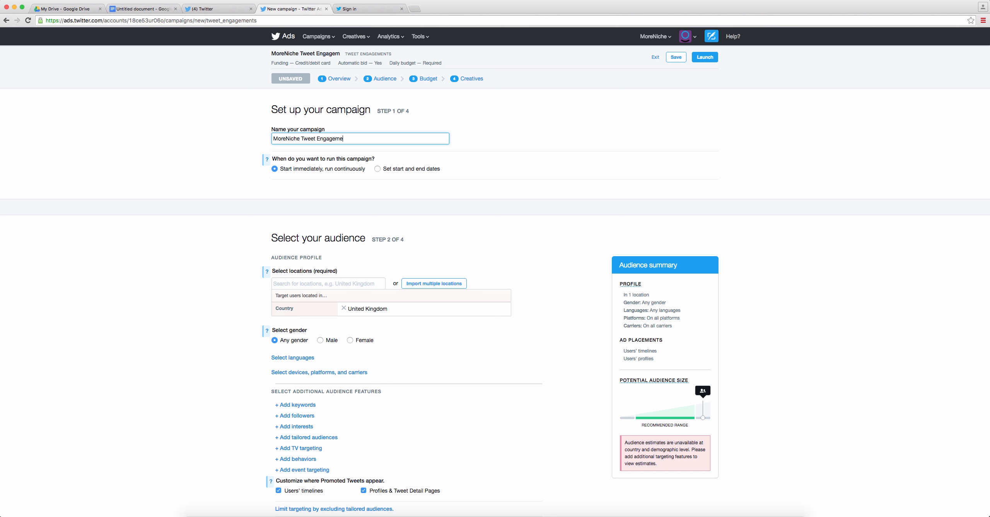
type("nt Test")
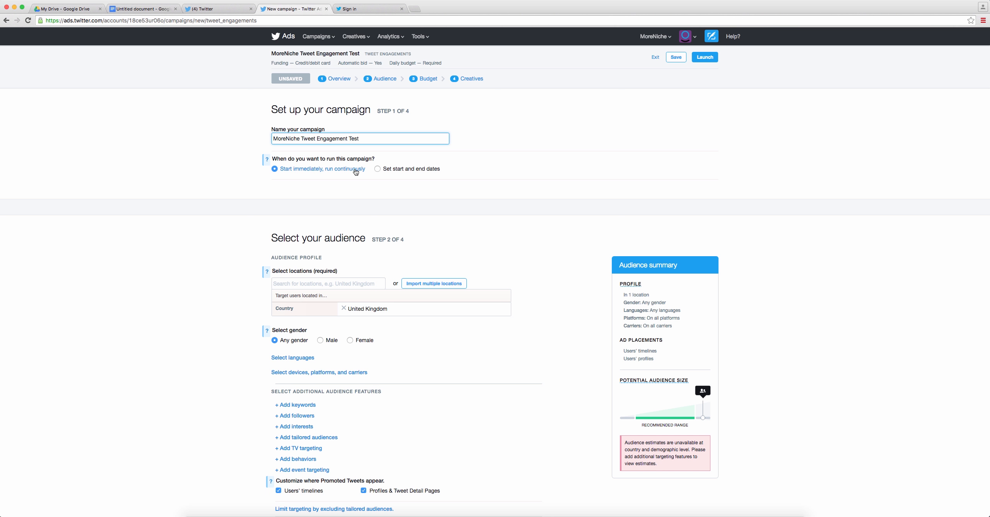
Give the campaign set start and end dates, ending it on 2 Oct 2016 at 11:59 AM.
left_click(414, 173)
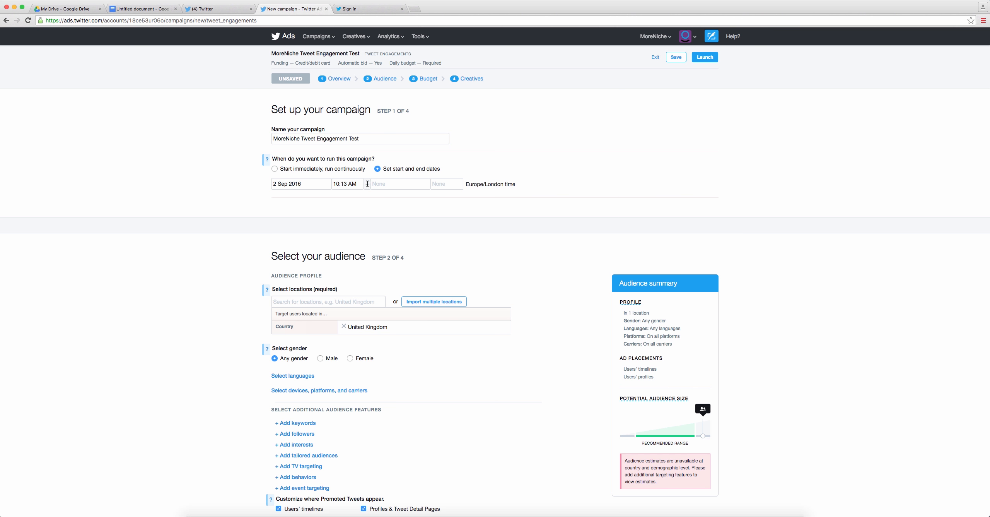
left_click(398, 184)
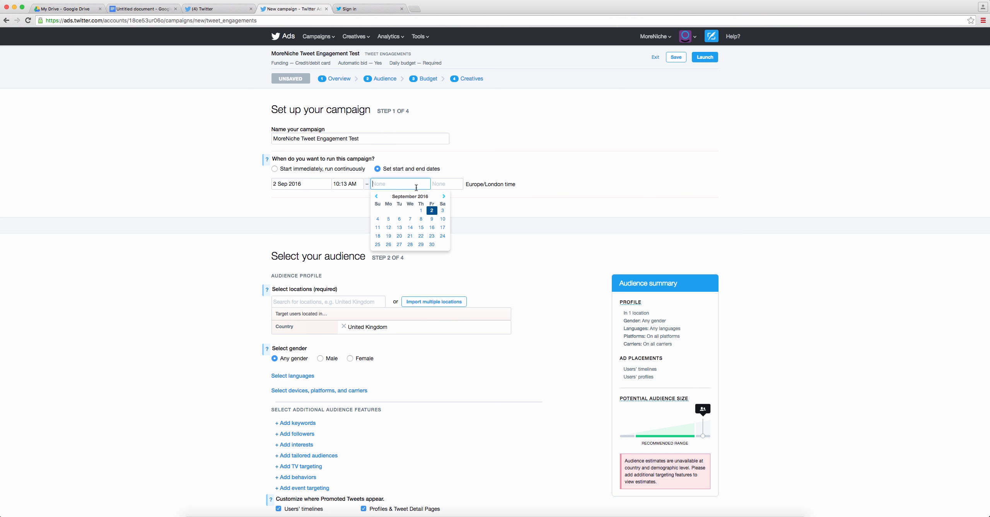
left_click(444, 196)
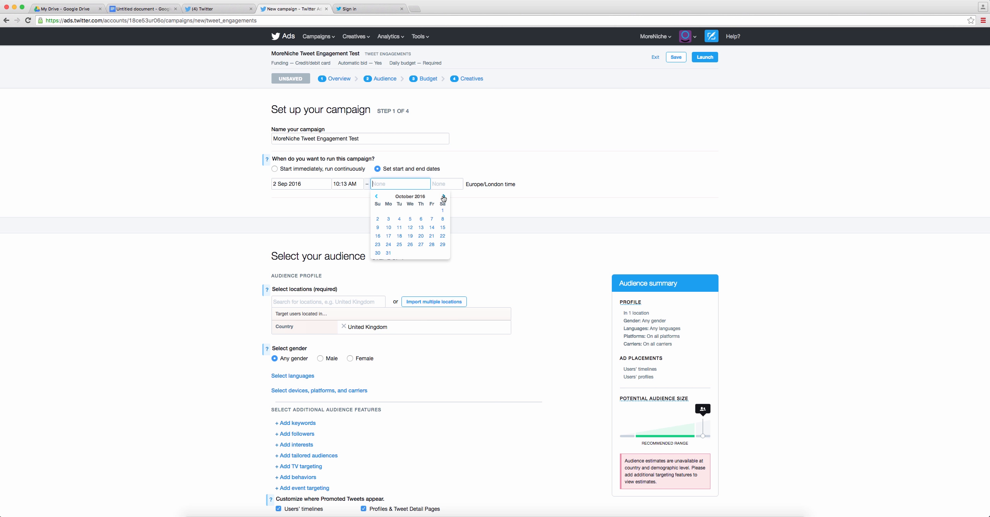
left_click(378, 219)
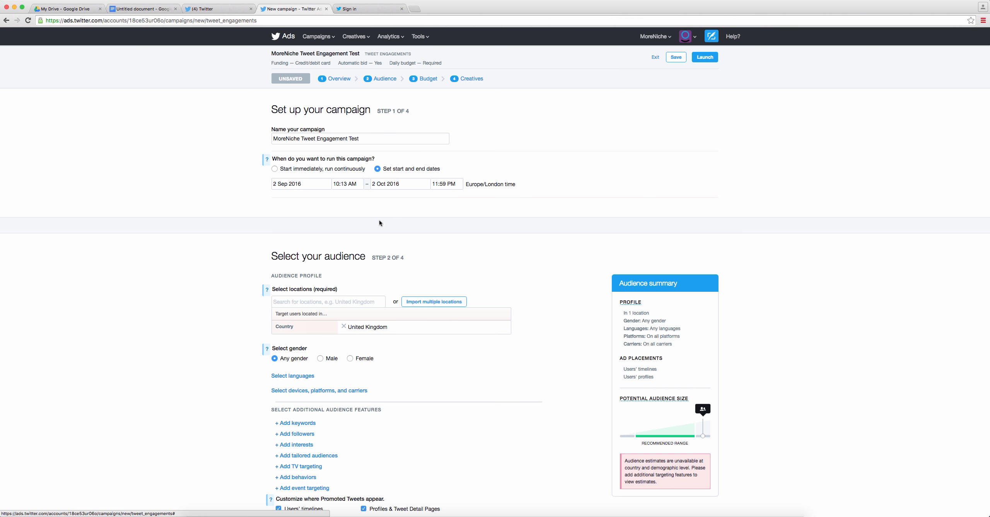
left_click(450, 184)
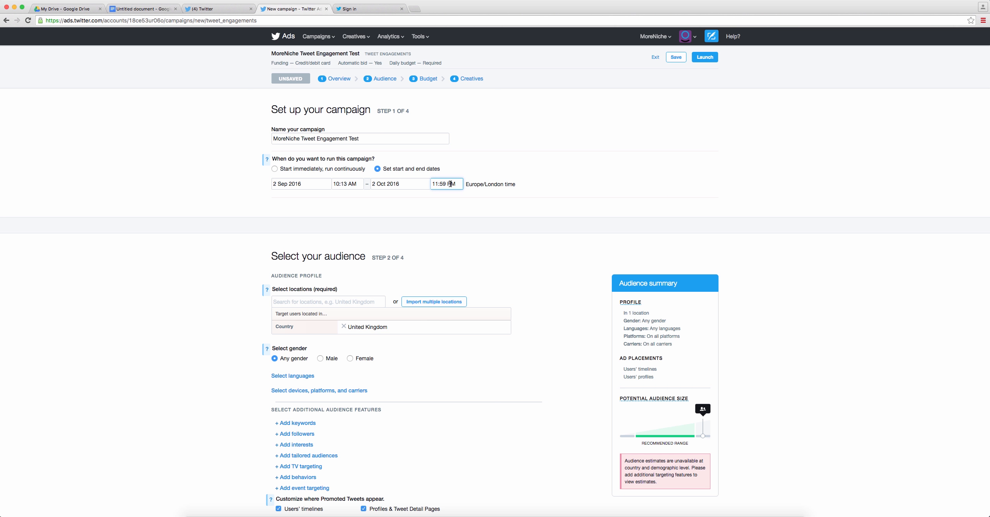
key("BackSpace")
type("a")
key("BackSpace")
type("A")
Target the audience in the United Kingdom, United States and Canada.
scroll(461, 207, "down", 5)
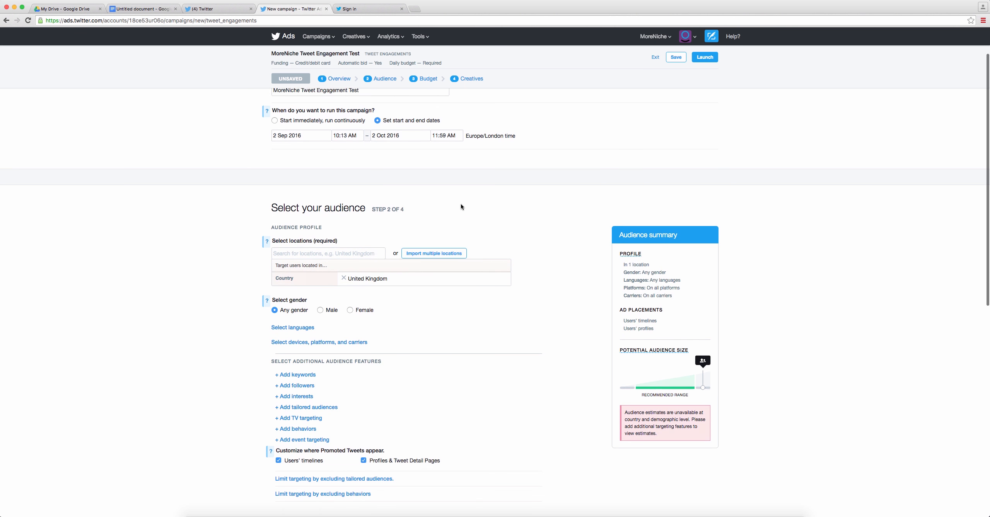
scroll(475, 204, "down", 1)
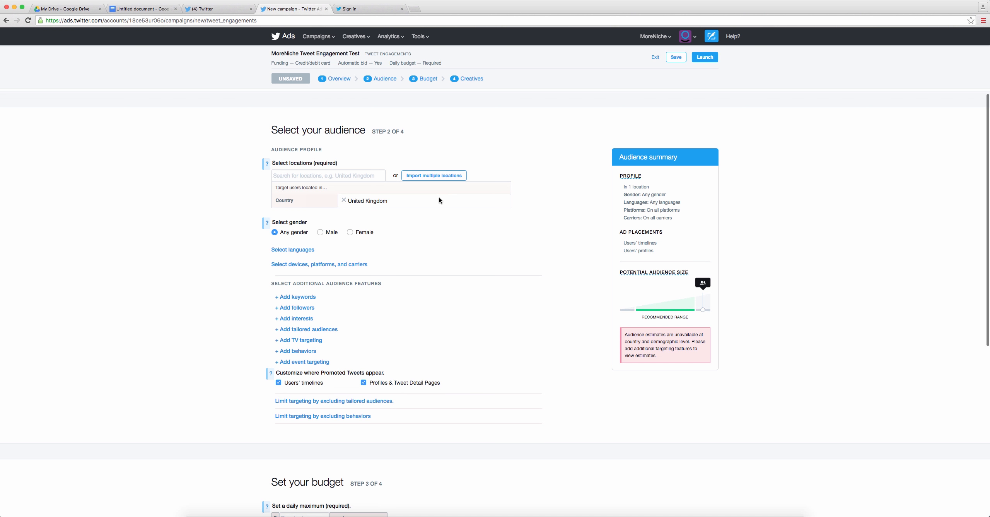
left_click(326, 176)
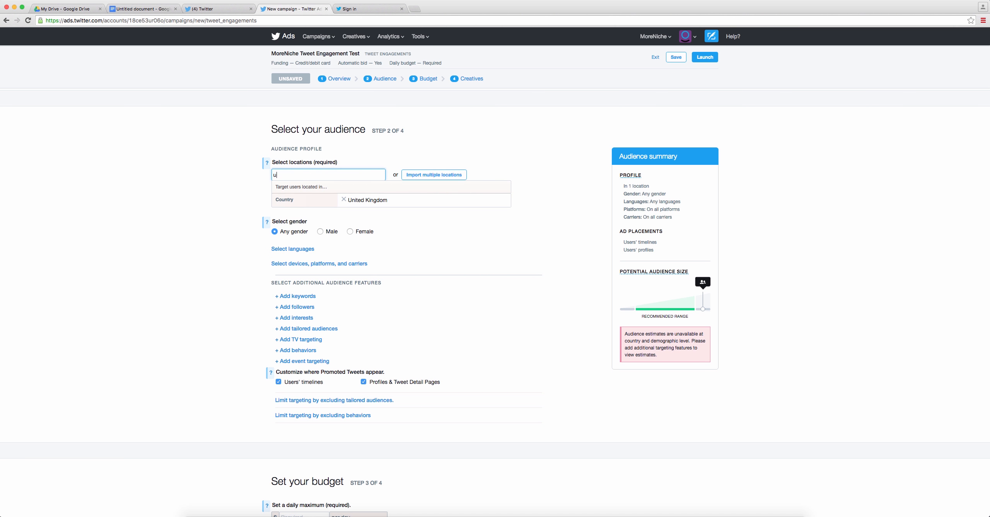
type("united")
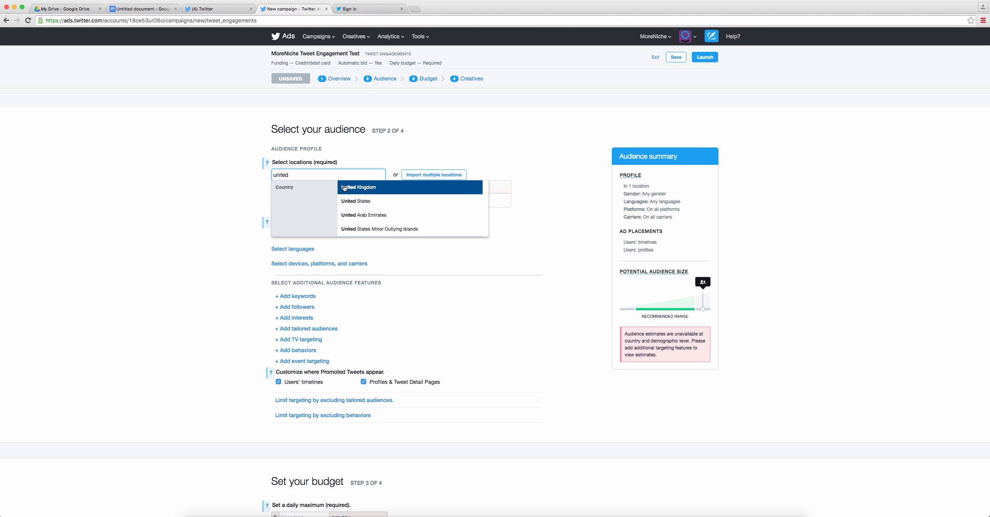
left_click(357, 191)
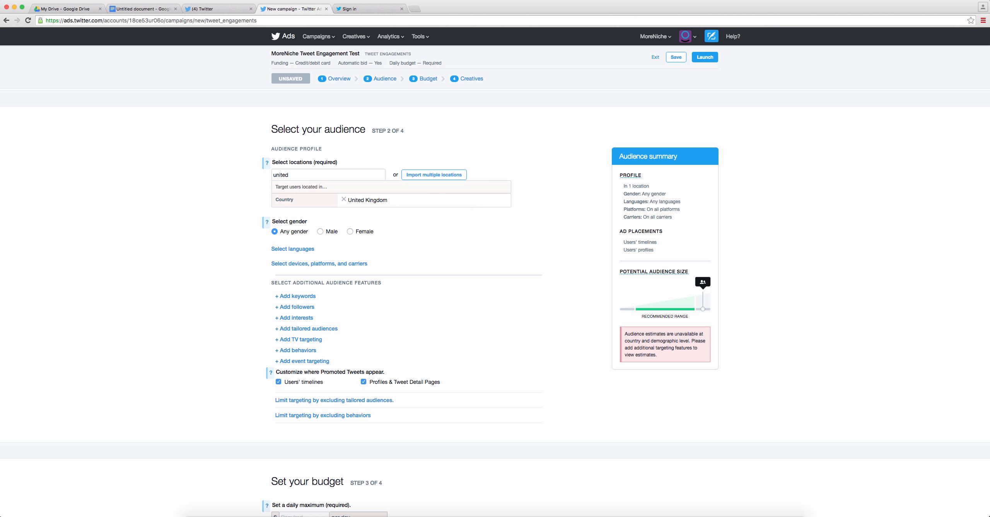
left_click(317, 174)
type("united")
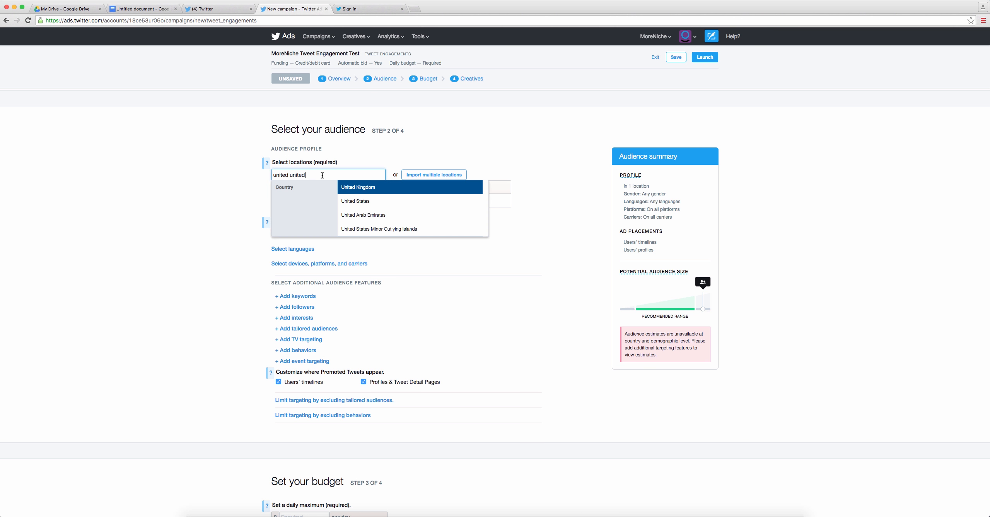
left_click(345, 200)
left_click(328, 176)
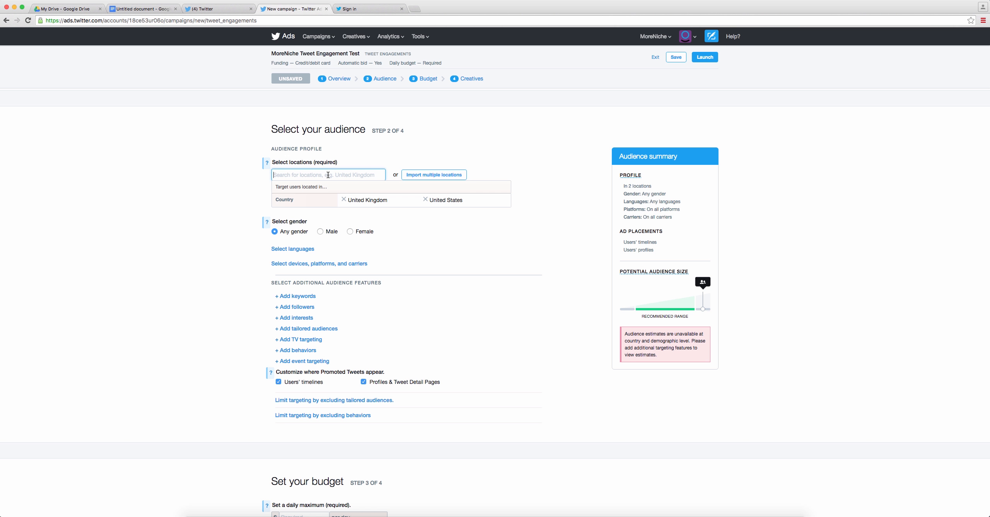
type("cana")
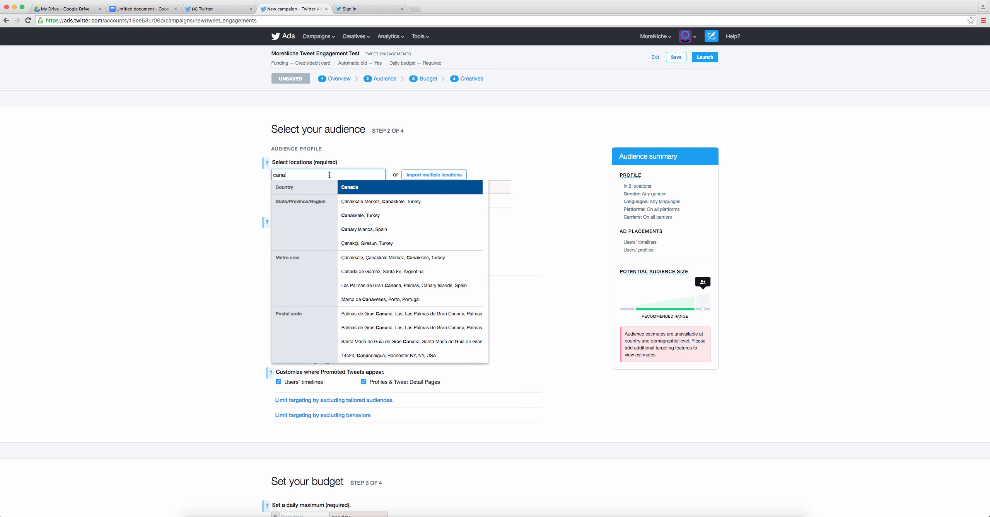
left_click(368, 187)
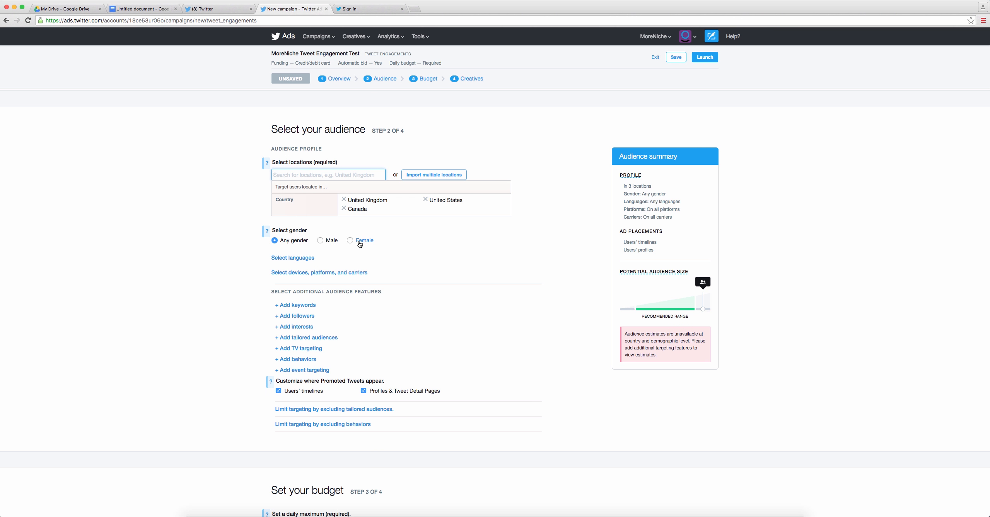
Add language targeting for users who understand English.
left_click(308, 258)
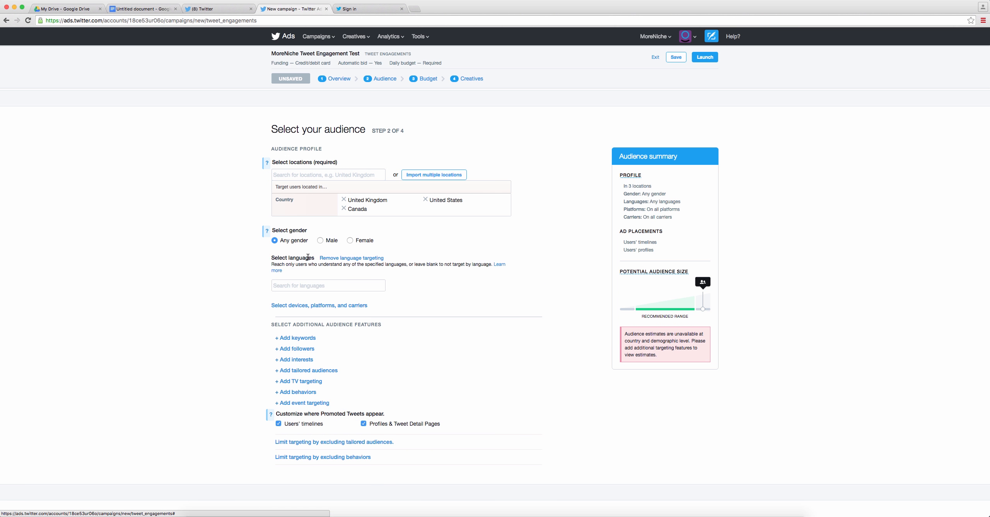
left_click(335, 284)
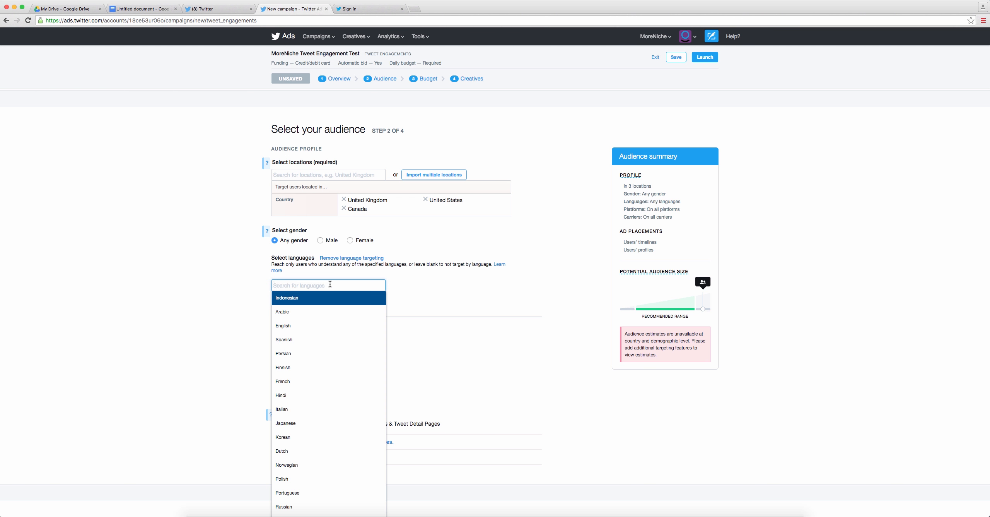
type("English")
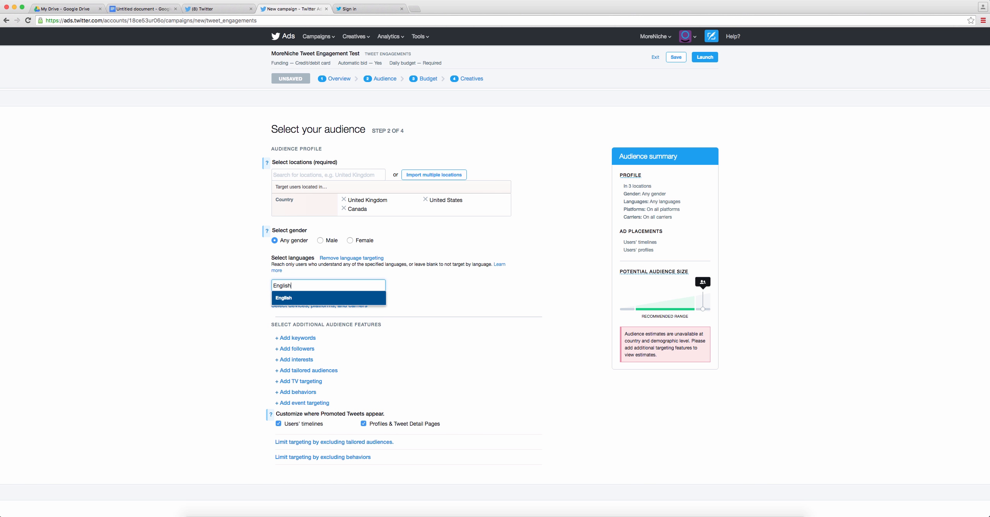
left_click(322, 297)
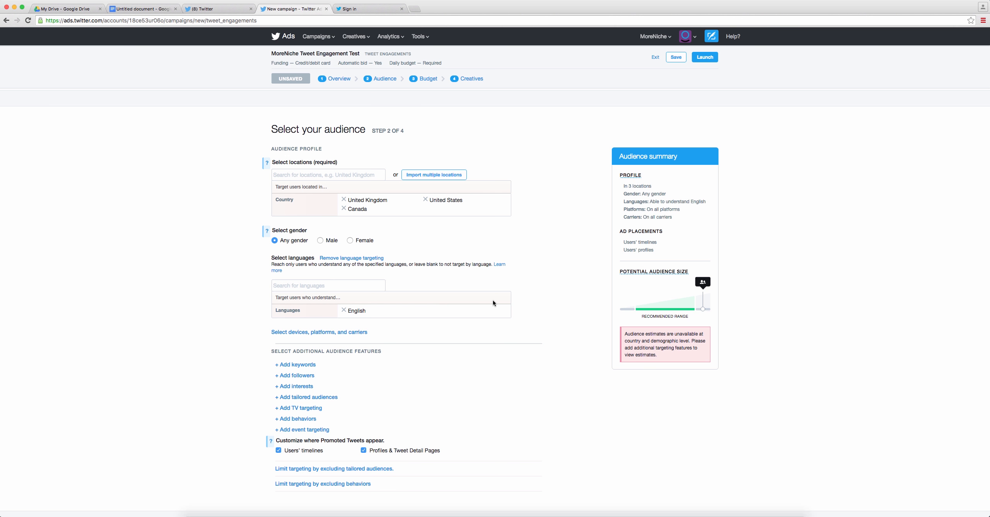
Show the device, platform and carrier targeting options, and remove that targeting again.
scroll(495, 300, "down", 2)
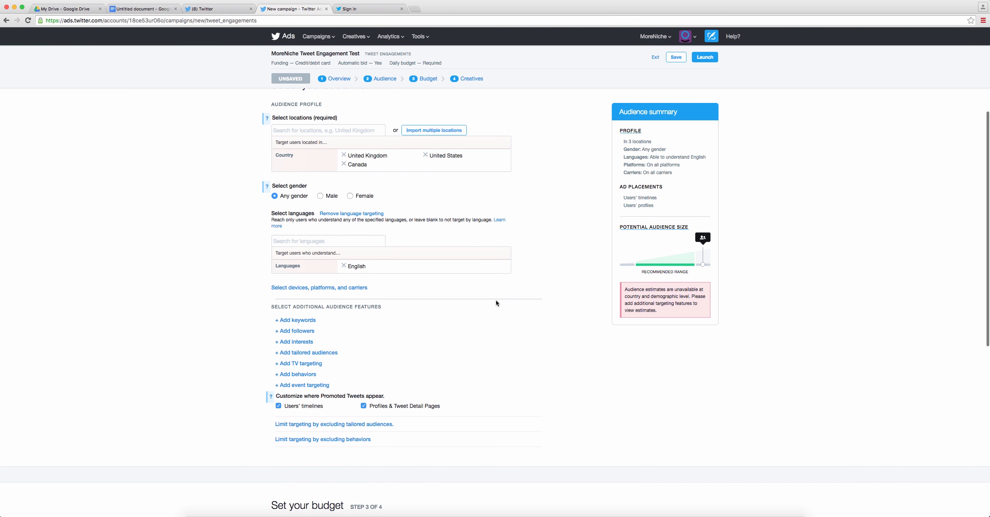
left_click(328, 287)
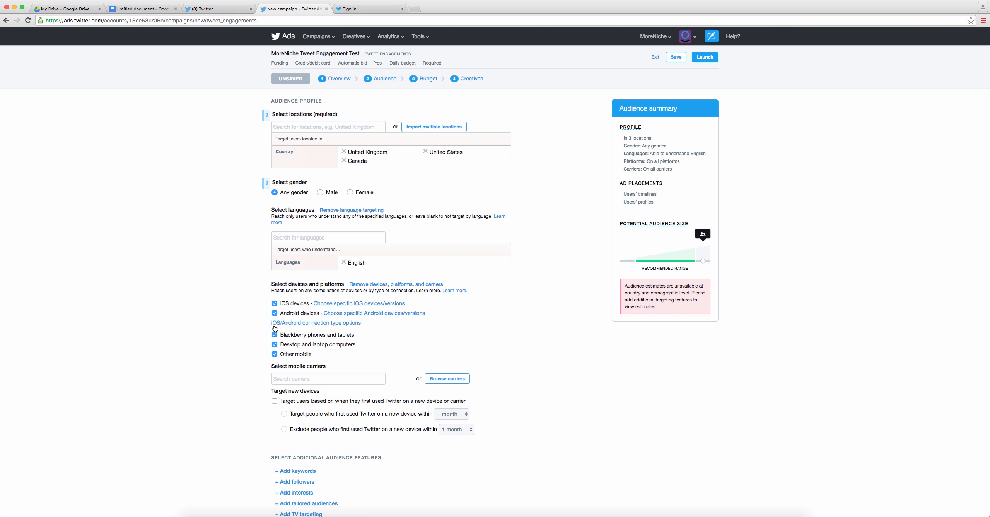
left_click(389, 284)
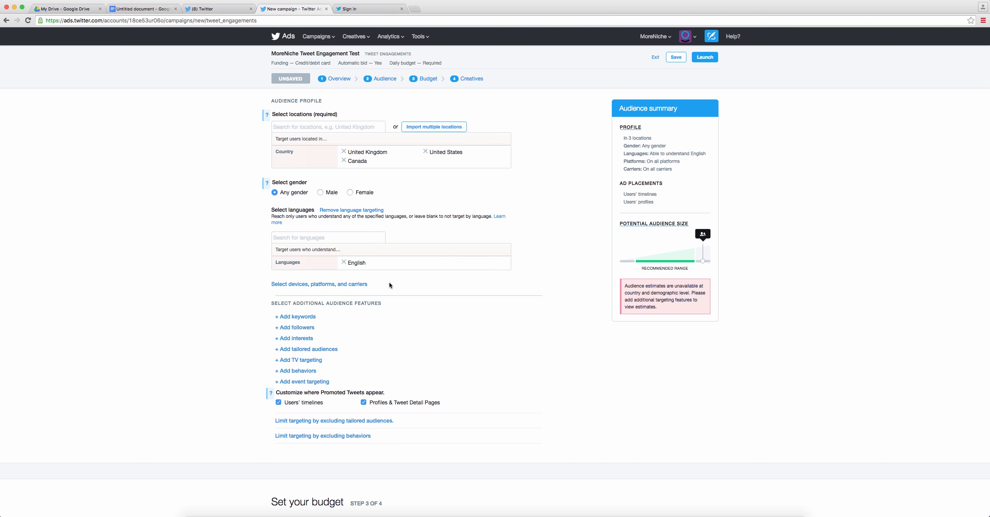
Open keyword targeting under the additional audience features.
scroll(417, 308, "down", 3)
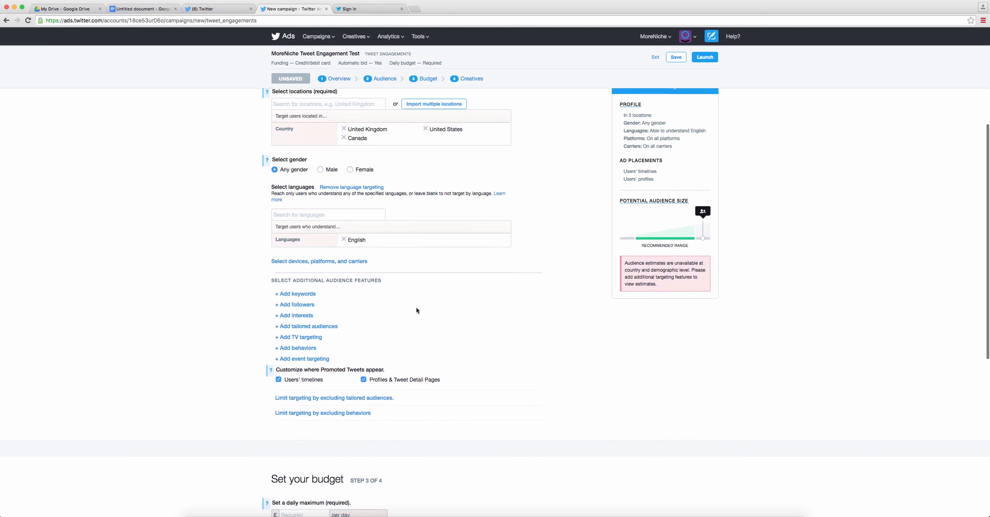
scroll(472, 291, "down", 5)
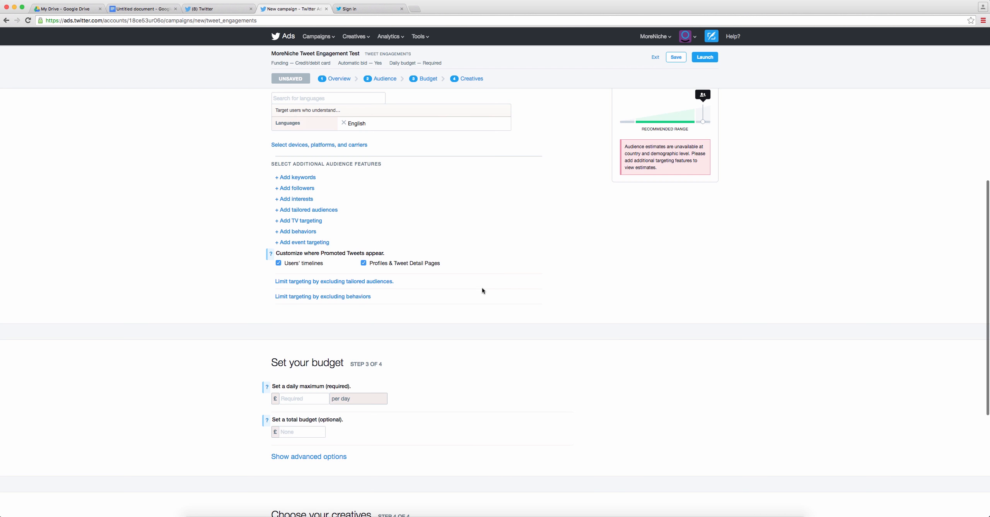
scroll(482, 290, "down", 1)
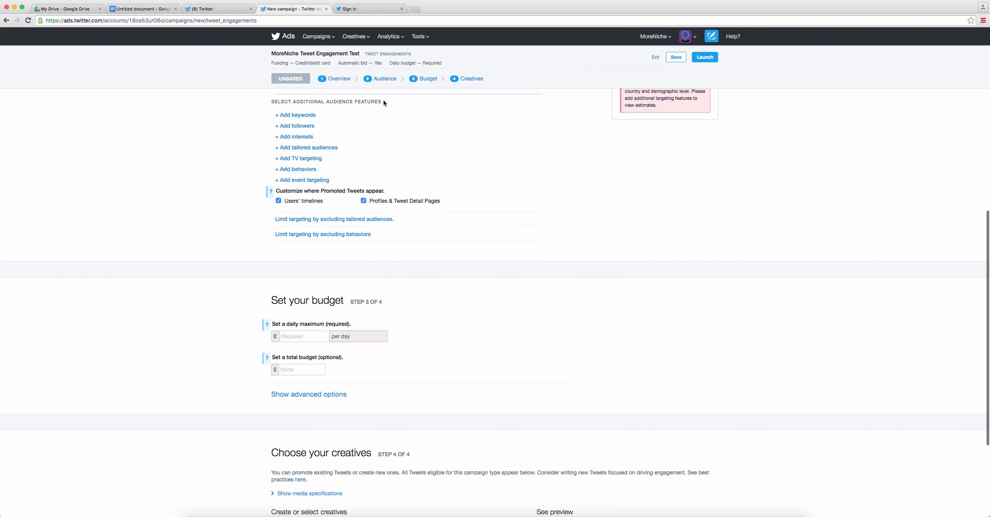
left_click_drag(384, 102, 267, 100)
left_click(274, 99)
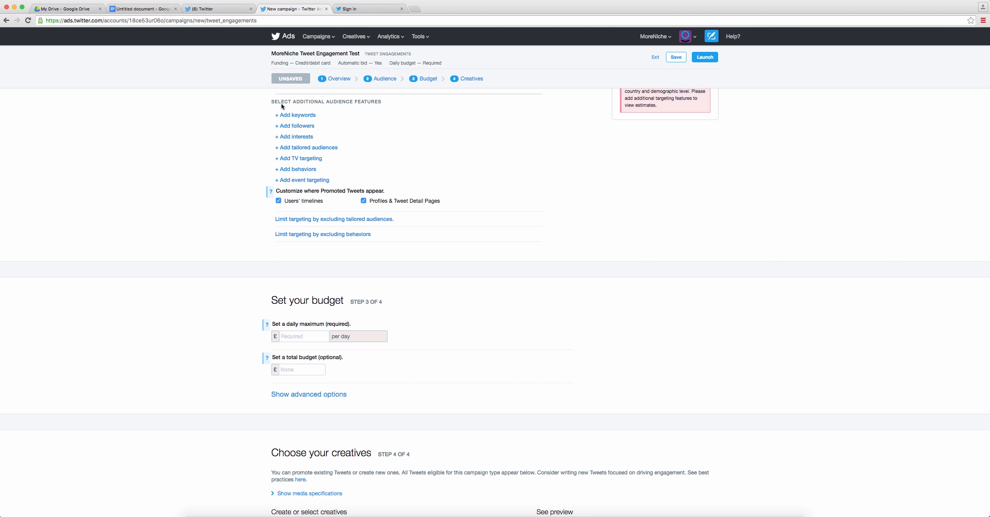
left_click(279, 115)
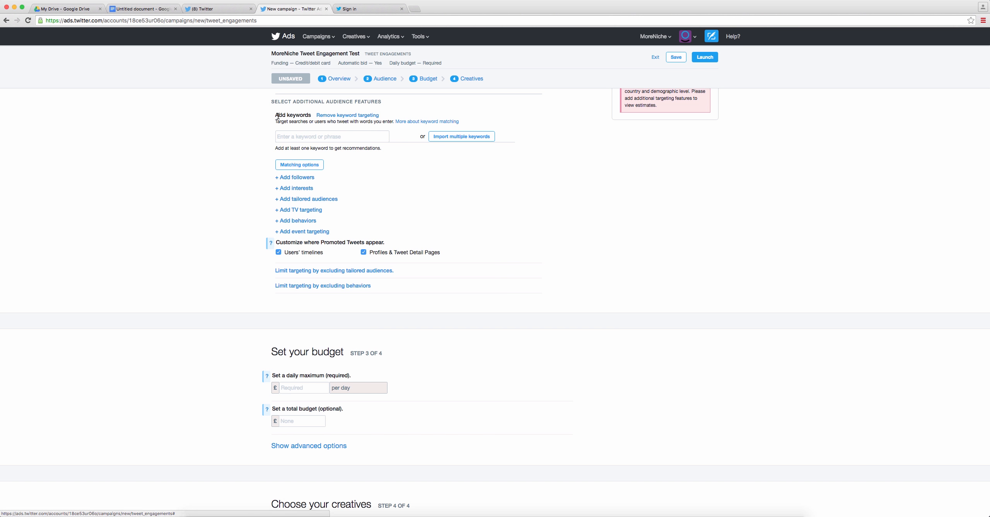
Target the keywords affiliate, affiliate marketing, affiliate network, make money online, affiliate training course and affiliate marketing training.
left_click(333, 138)
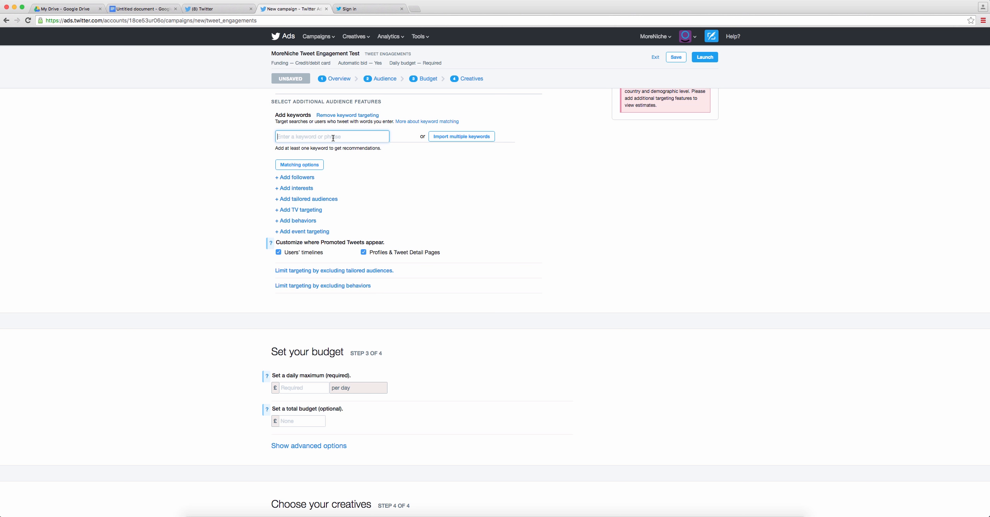
type("affiliate")
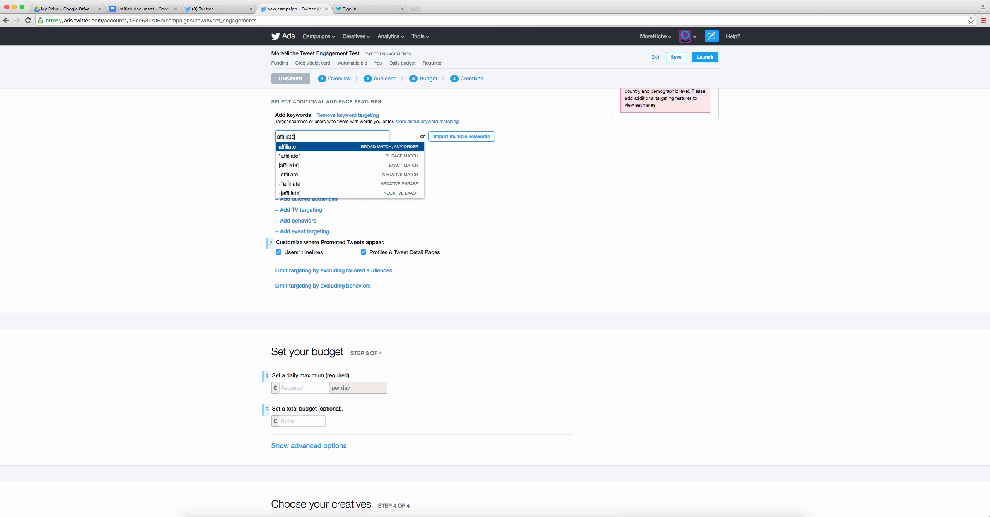
key("Return")
type("affiliate marketing")
key("Return")
type("affiliate traini")
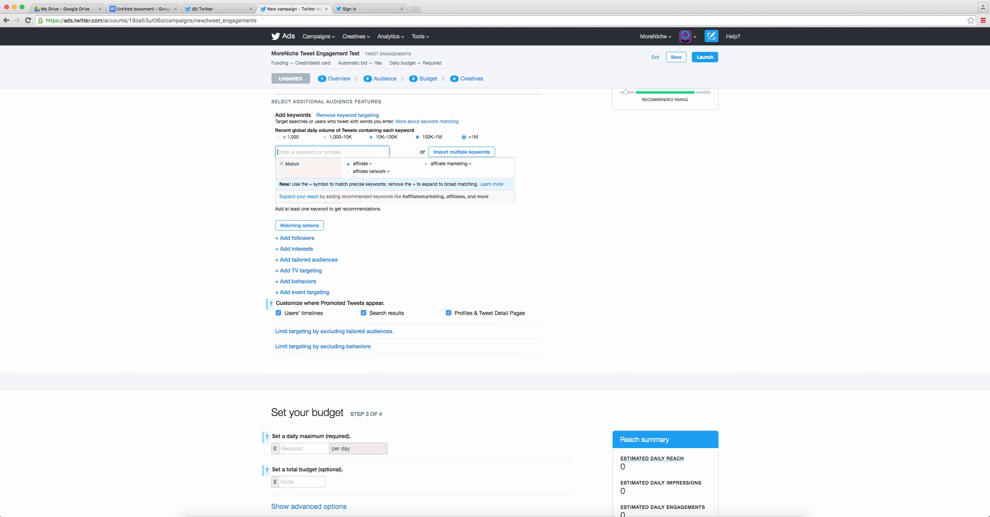
type("ng course")
key("Return")
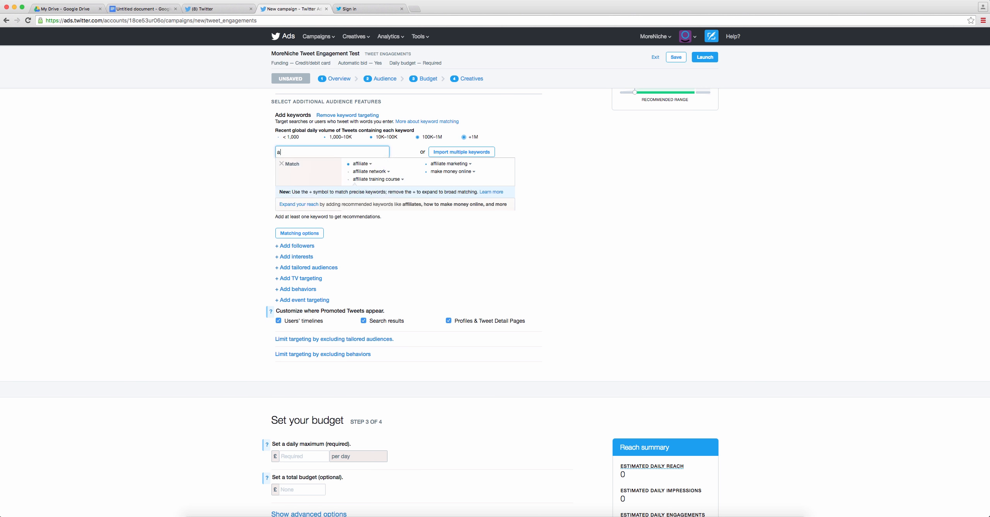
type("affiliate marketing training")
key("Return")
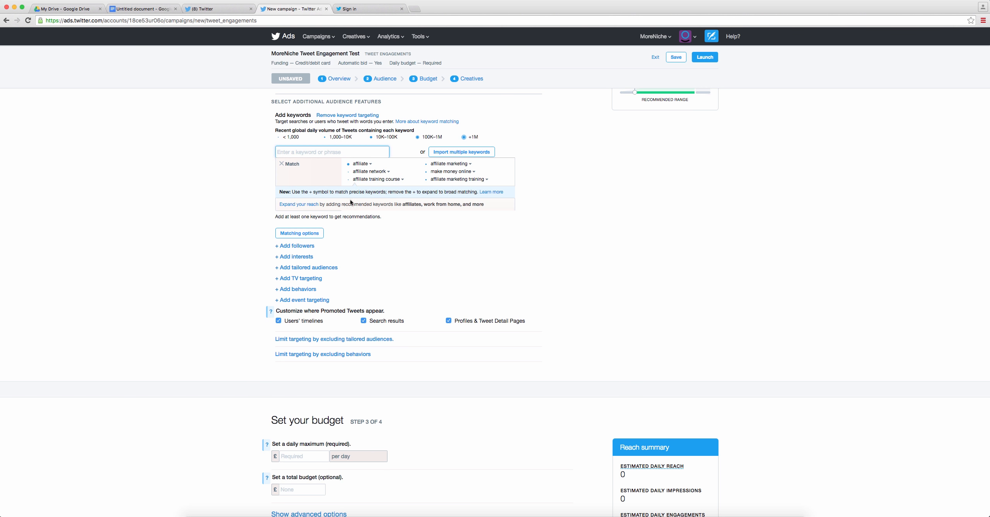
Add the recommended keywords digital marketing, #onlinemarketing, #makingmoneyonline #affilitetips, #internetmarketingtips, affiliates, advertising, #affiliatemarketing and marketer.
left_click(299, 203)
left_click(424, 281)
left_click(423, 291)
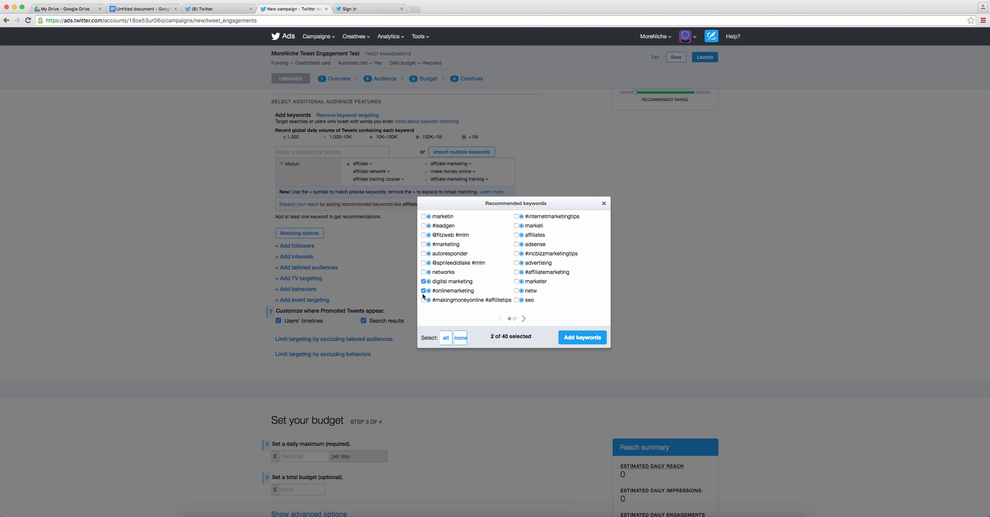
left_click(424, 300)
left_click(517, 216)
left_click(517, 234)
left_click(517, 262)
left_click(517, 272)
left_click(517, 281)
left_click(574, 336)
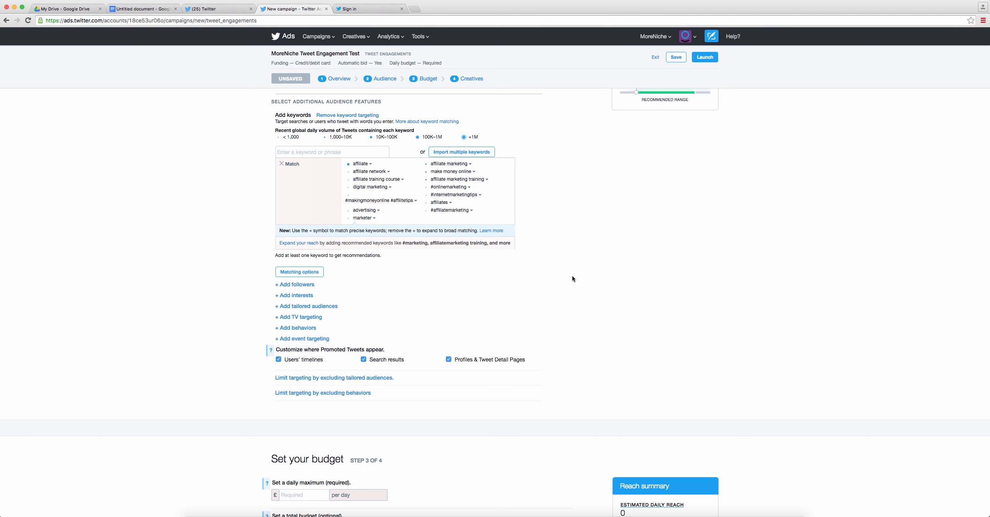
left_click(304, 287)
left_click(349, 318)
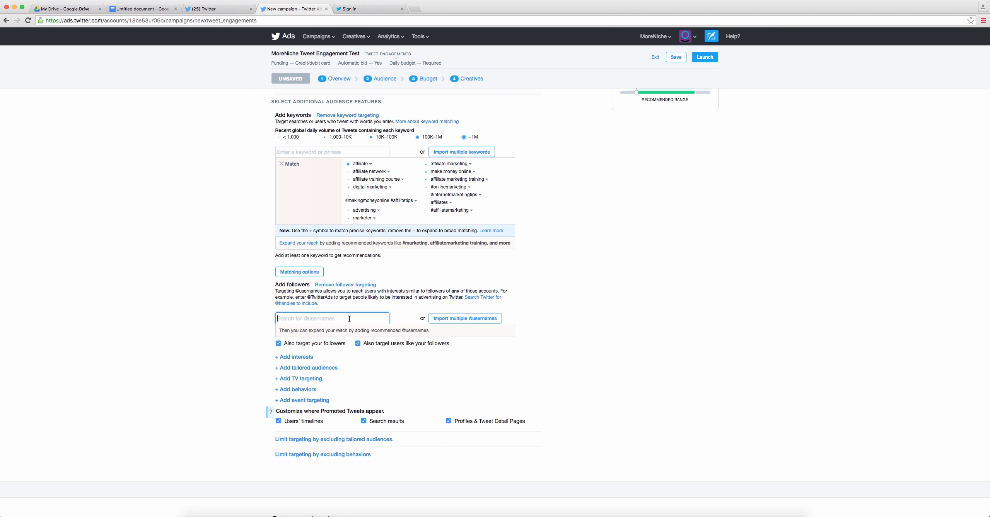
type("aff")
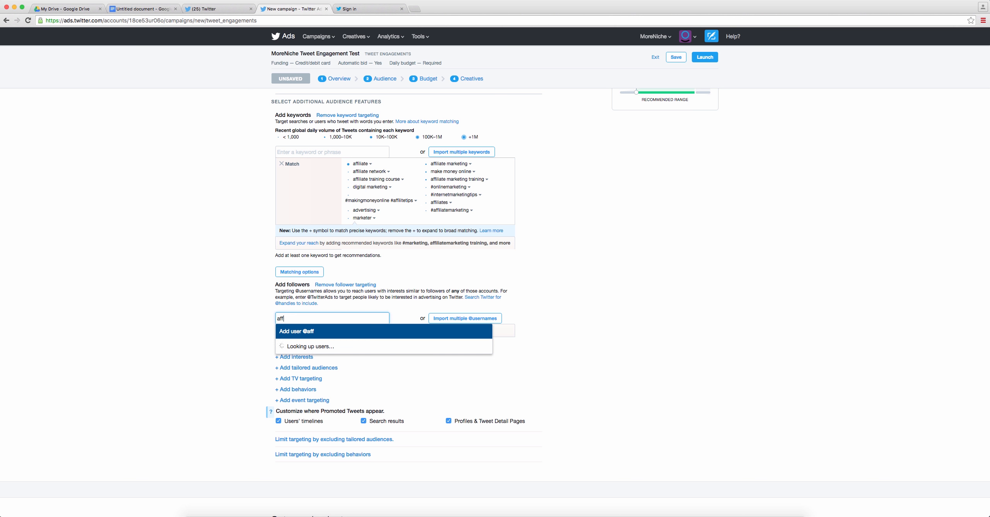
type("win")
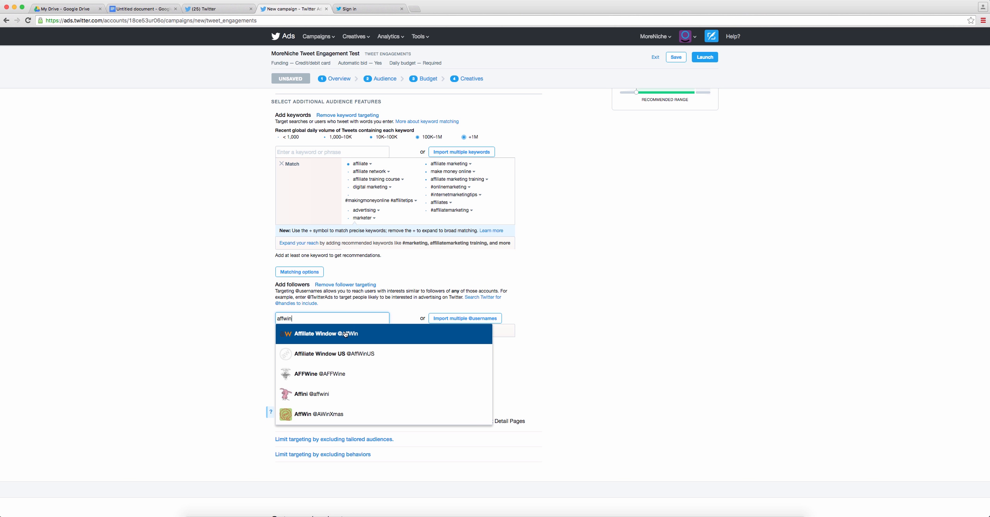
left_click(335, 333)
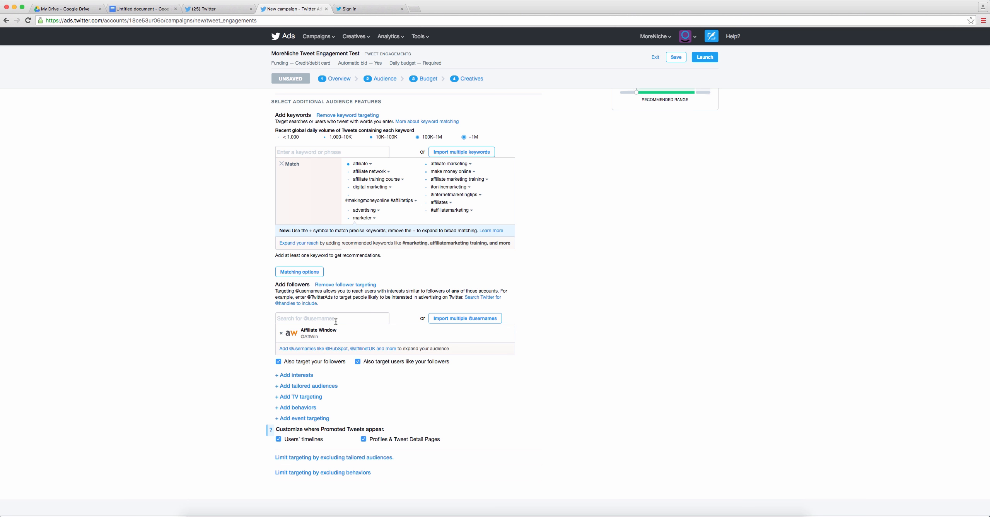
left_click(340, 318)
left_click(390, 349)
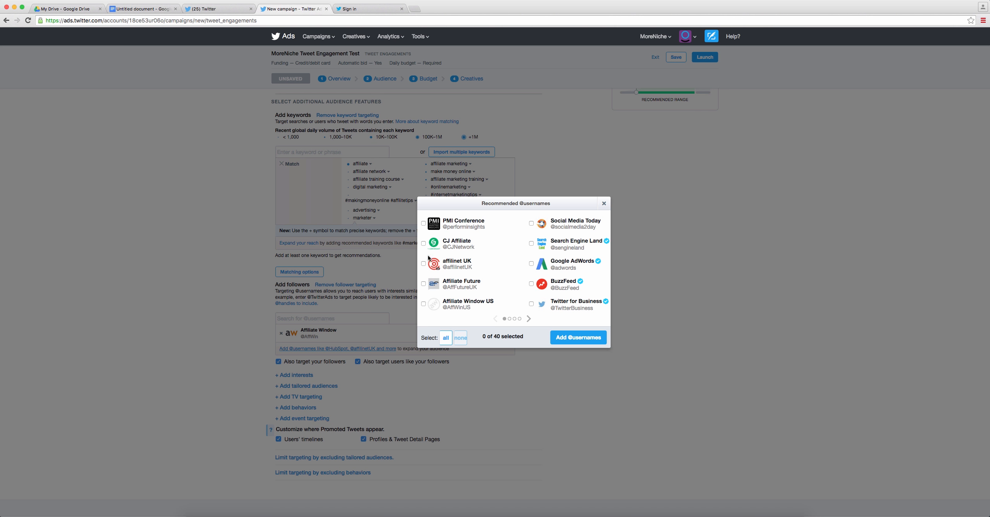
left_click(424, 244)
left_click(424, 264)
left_click(424, 284)
left_click(424, 304)
left_click(529, 319)
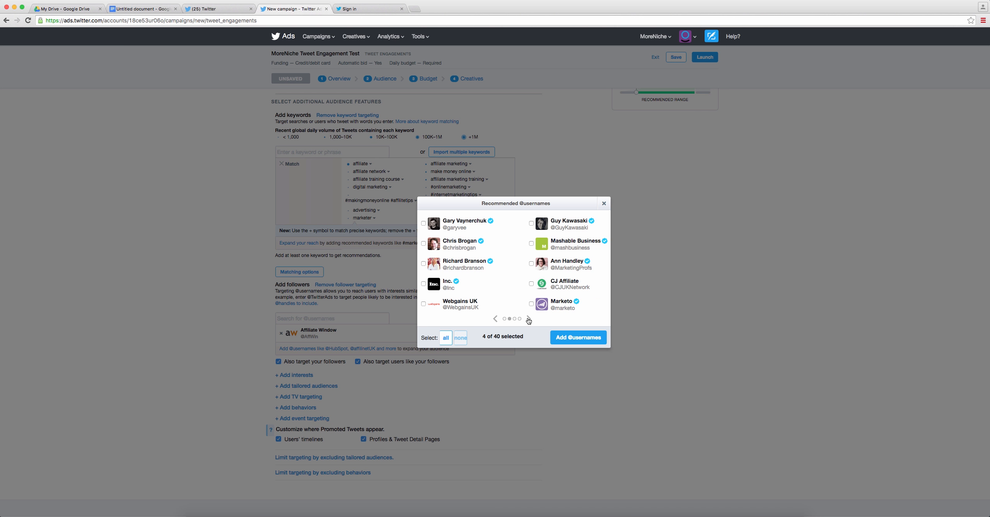
left_click(532, 284)
left_click(424, 303)
left_click(529, 319)
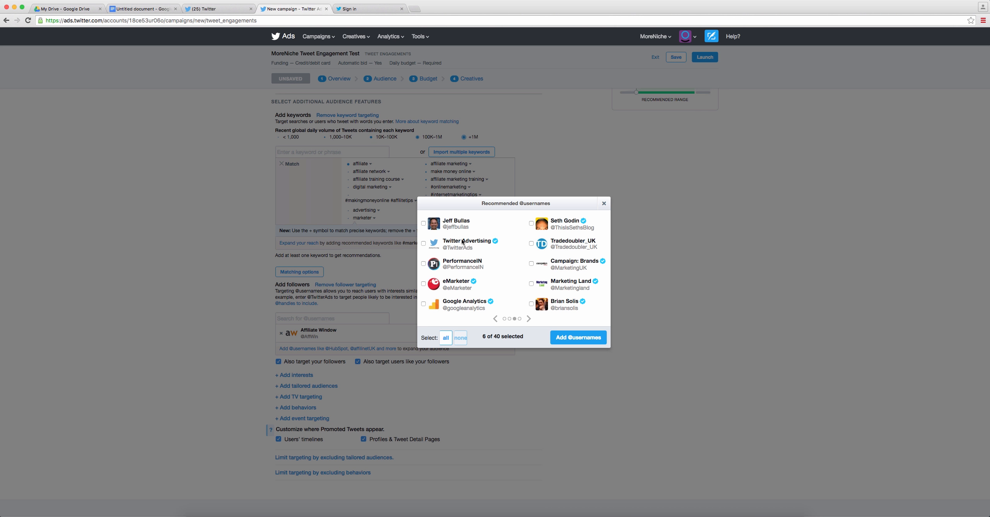
left_click(424, 284)
left_click(529, 319)
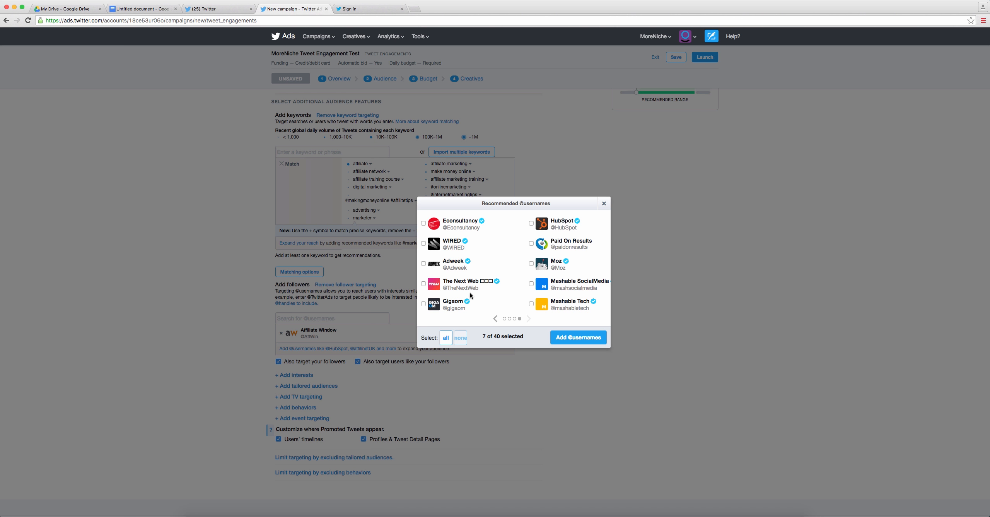
left_click(579, 337)
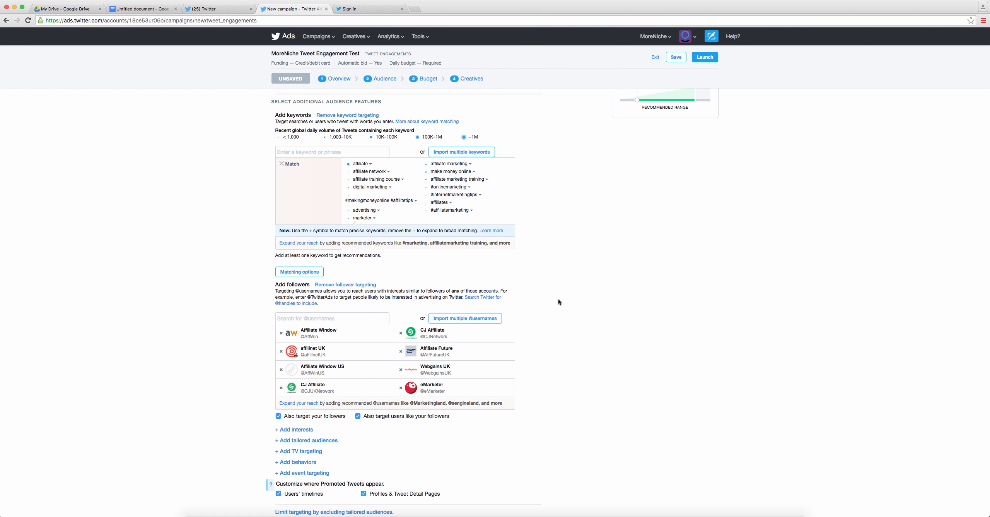
Check the potential audience size, and open interest targeting for the campaign.
scroll(555, 300, "up", 2)
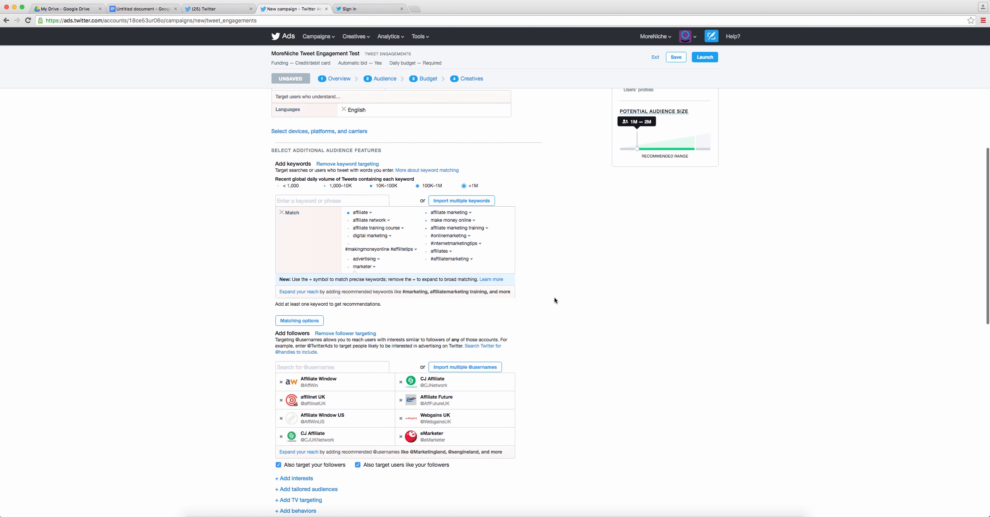
scroll(554, 300, "down", 2)
scroll(555, 300, "down", 3)
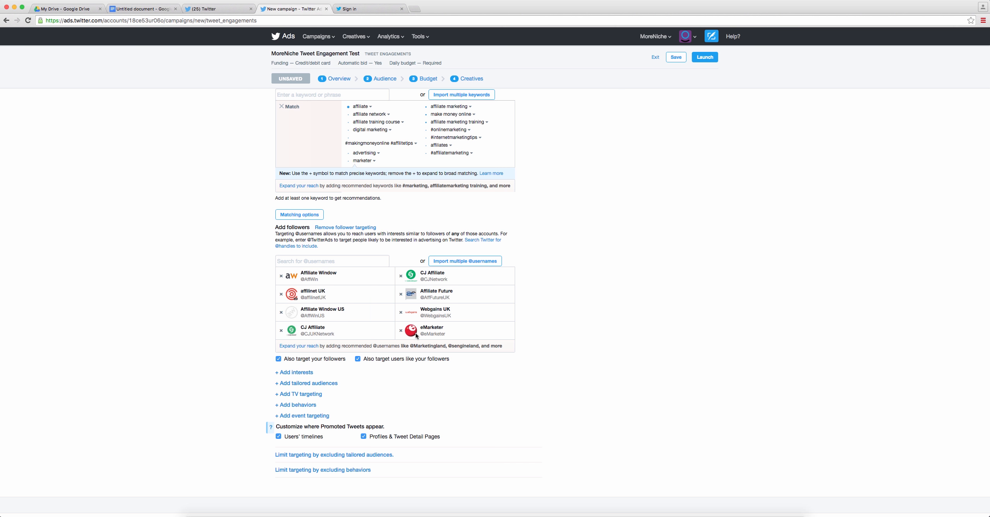
left_click(306, 373)
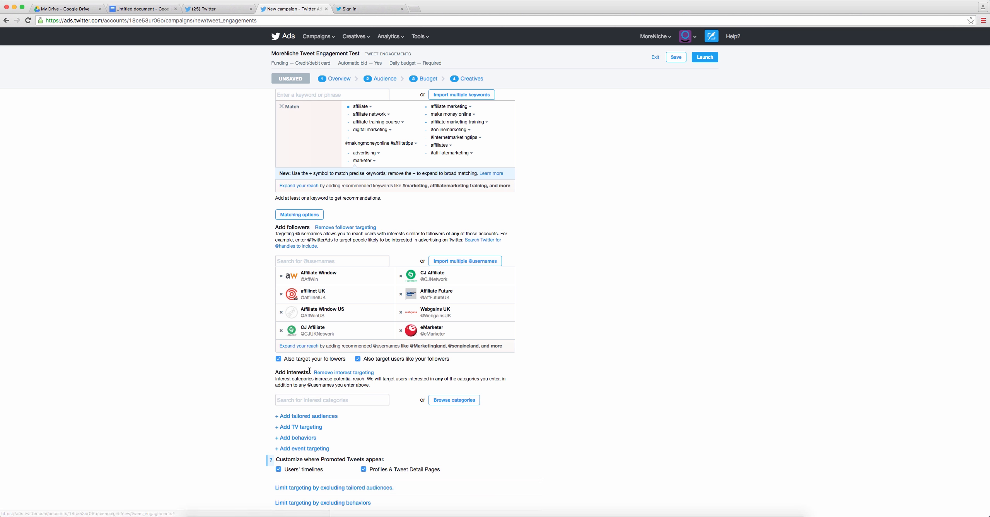
left_click(329, 398)
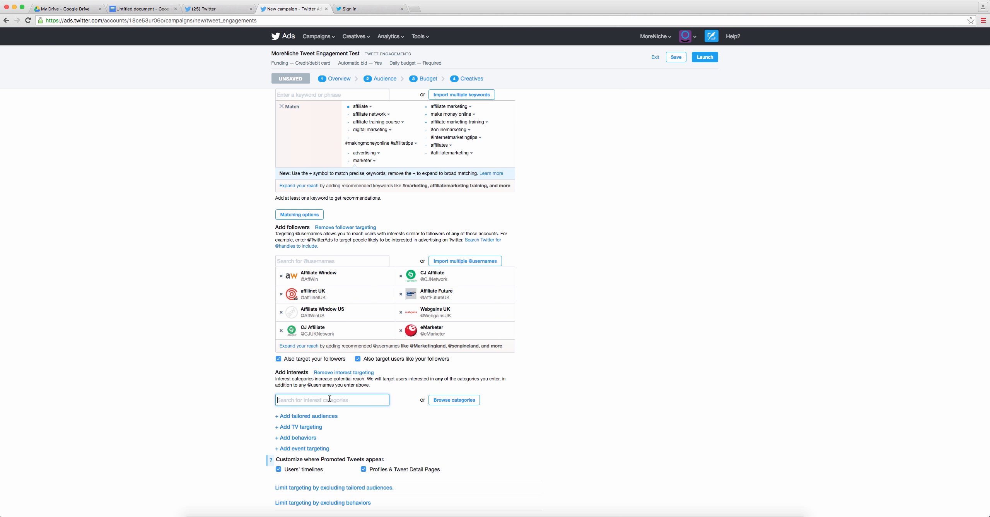
Browse the available interest categories and close the list without selecting any.
left_click(455, 402)
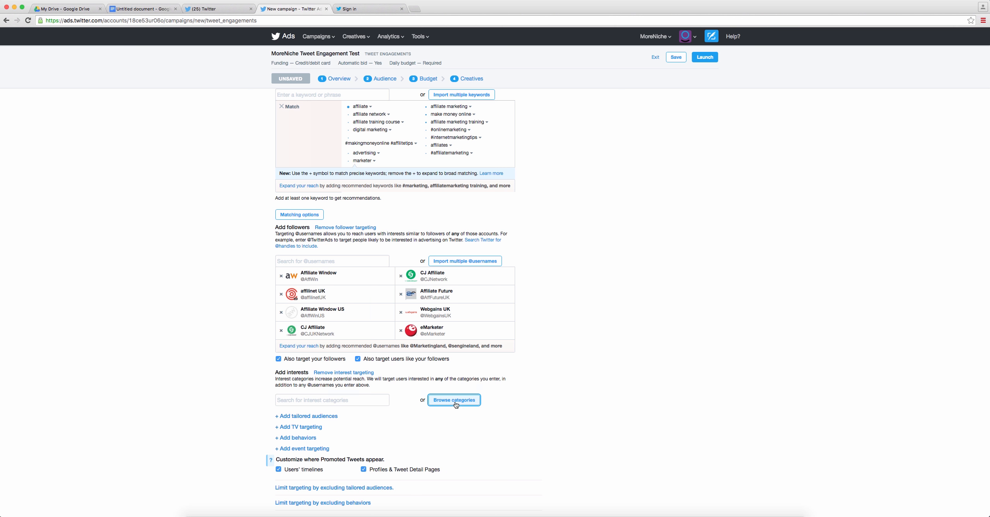
scroll(490, 255, "down", 4)
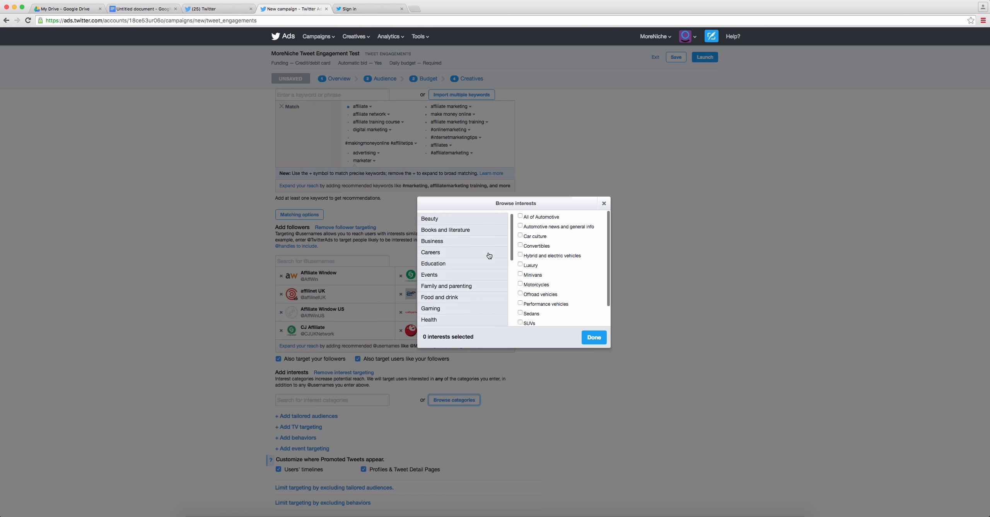
scroll(490, 255, "down", 3)
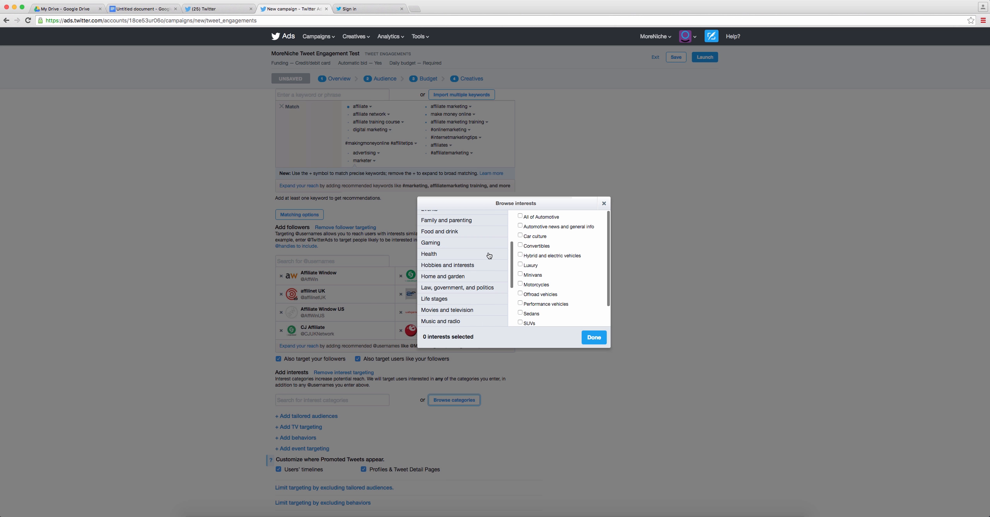
scroll(489, 255, "down", 2)
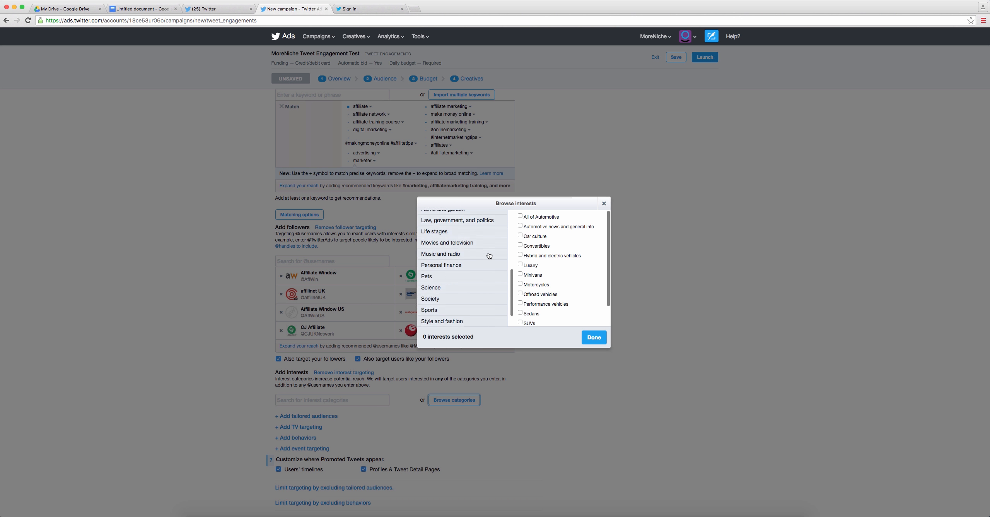
scroll(557, 261, "down", 1)
scroll(557, 261, "down", 3)
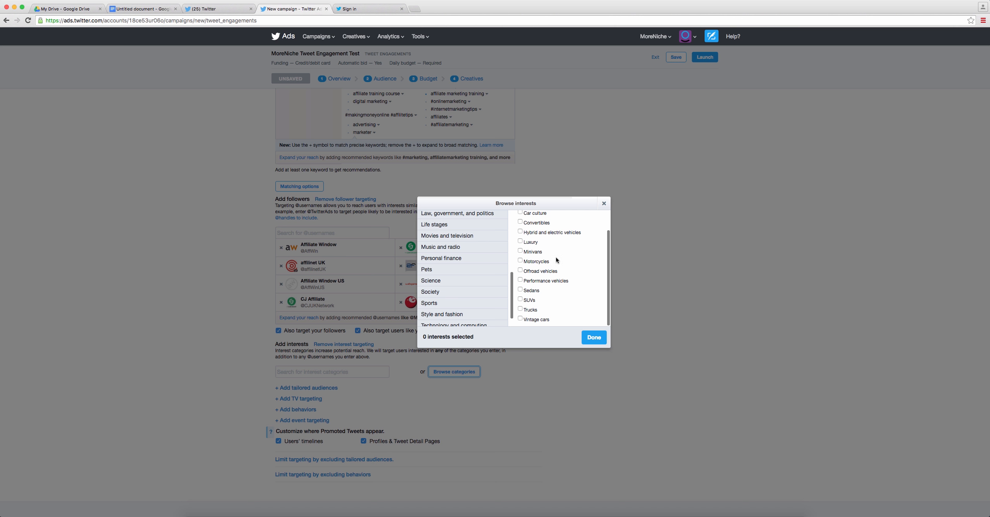
left_click(605, 205)
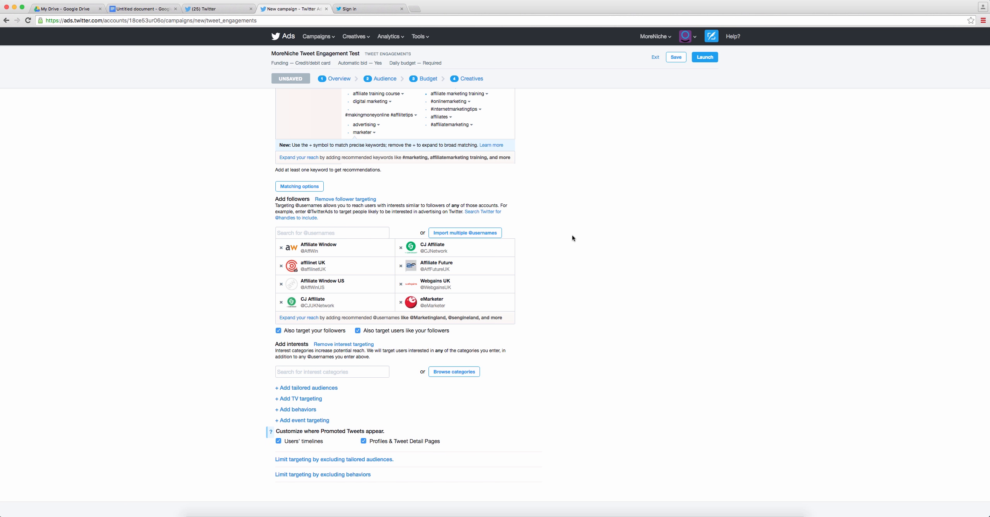
Open the tailored audiences options and review the Lists and Website visitors choices.
left_click(323, 388)
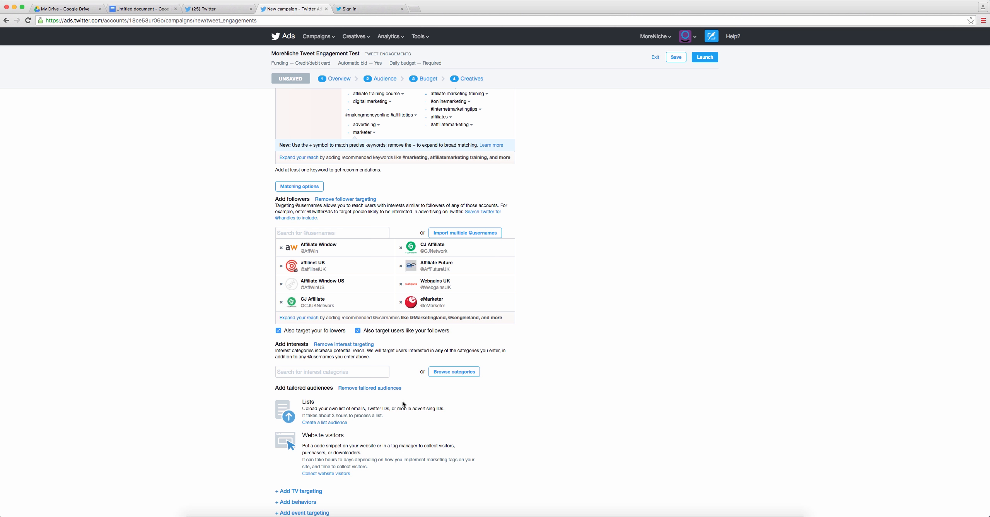
scroll(401, 389, "down", 3)
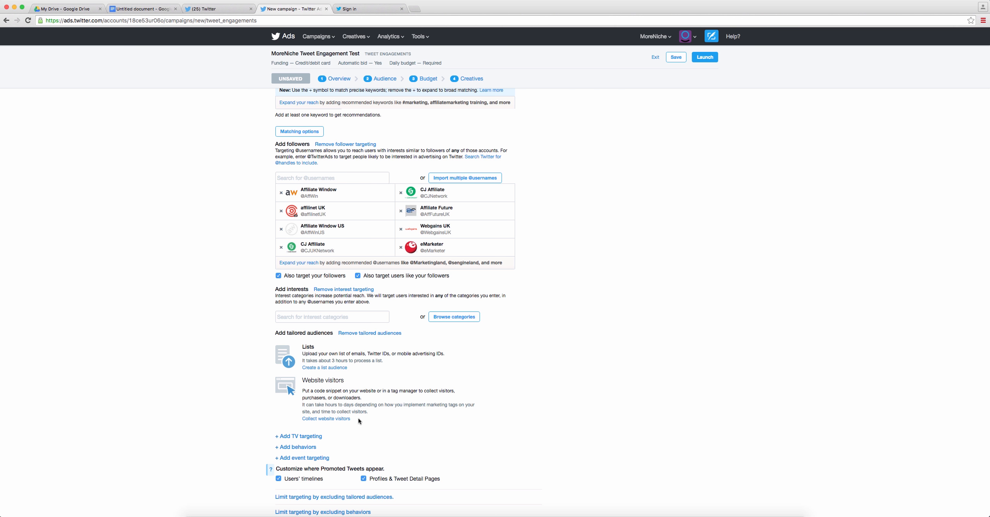
left_click_drag(352, 419, 297, 415)
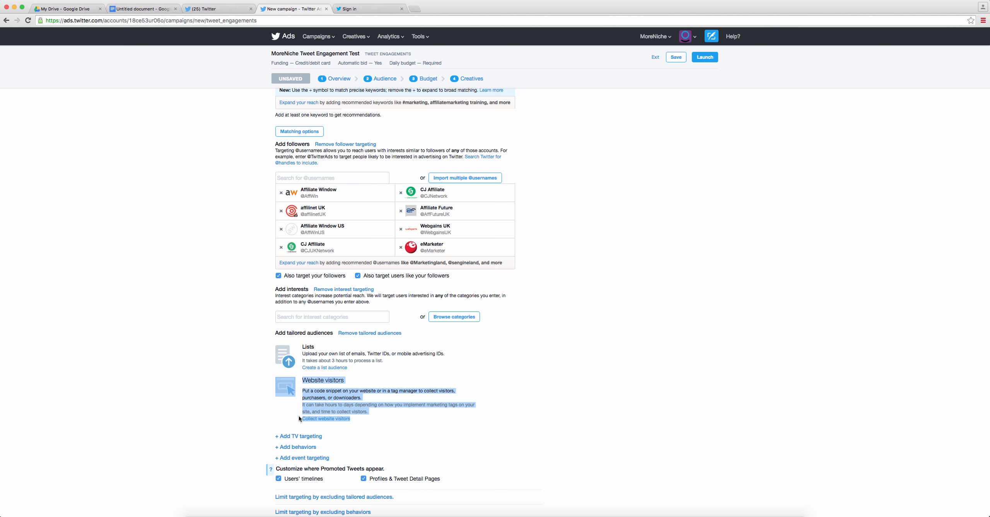
left_click(454, 419)
scroll(454, 418, "down", 3)
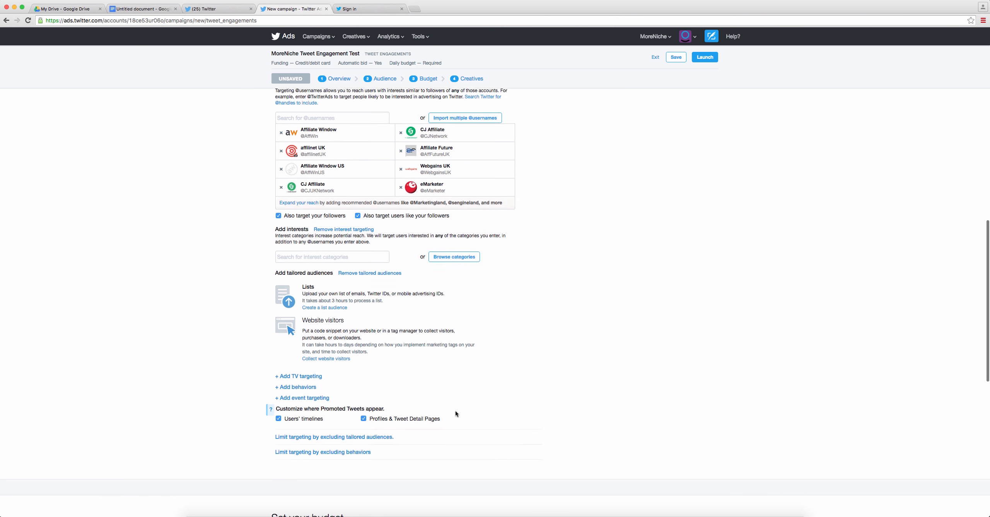
Remove the tailored audiences section, and open TV targeting to review its market, show, network and genre options before removing it.
left_click(372, 270)
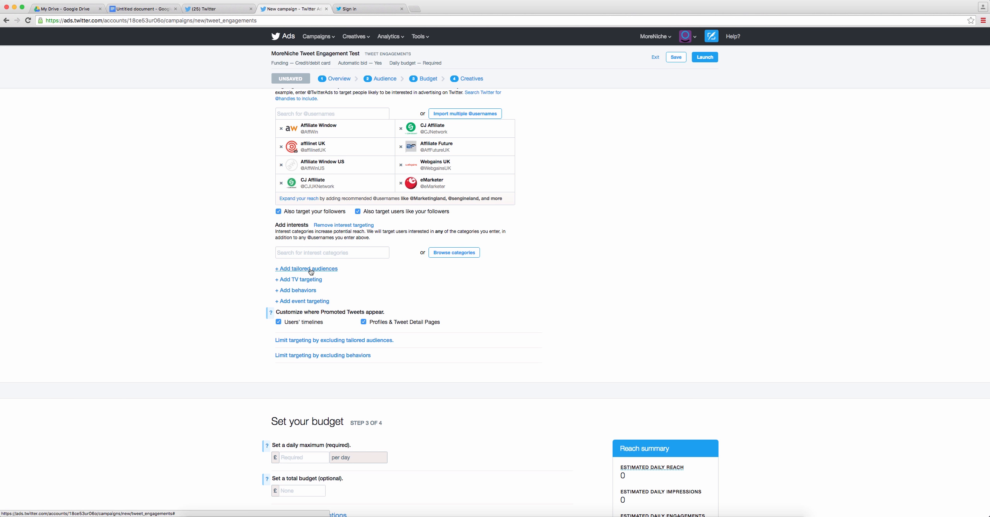
scroll(310, 283, "down", 1)
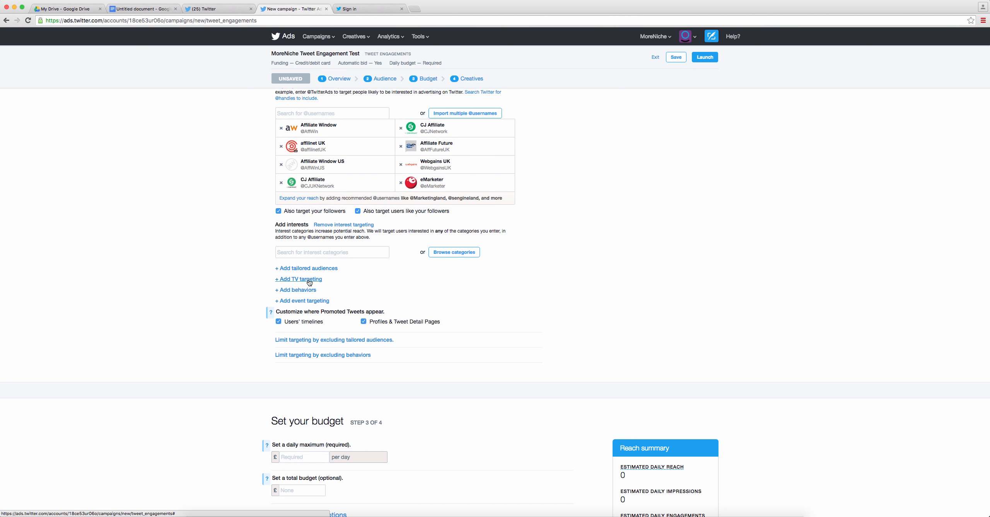
left_click(309, 279)
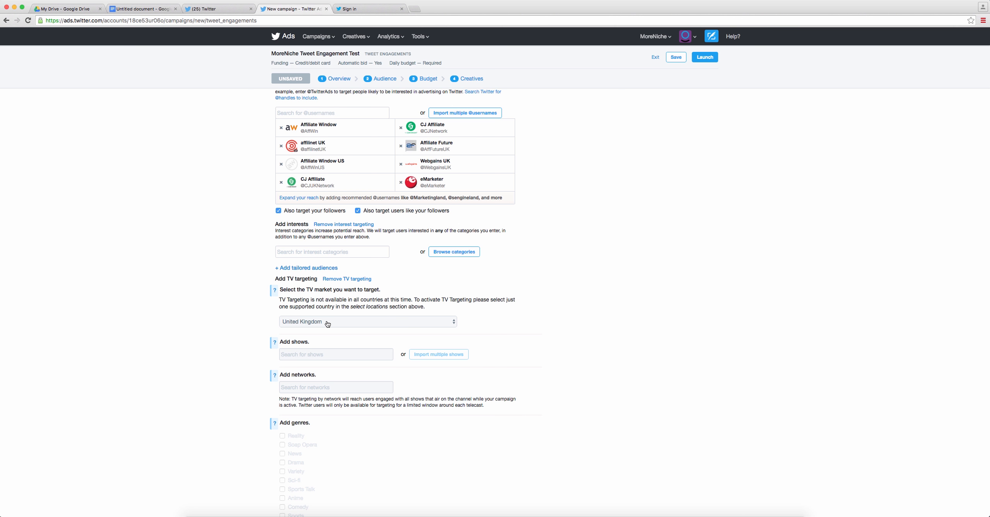
scroll(353, 322, "up", 1)
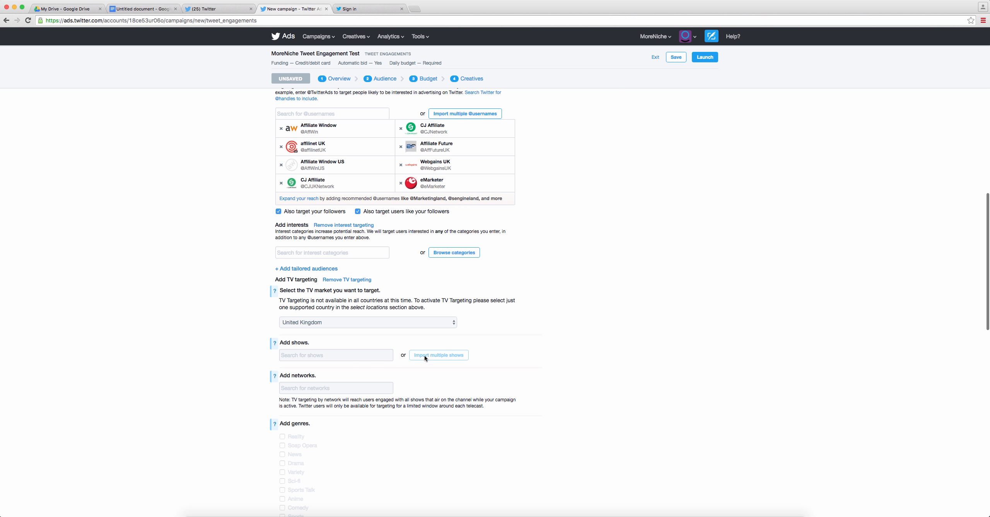
scroll(387, 357, "down", 1)
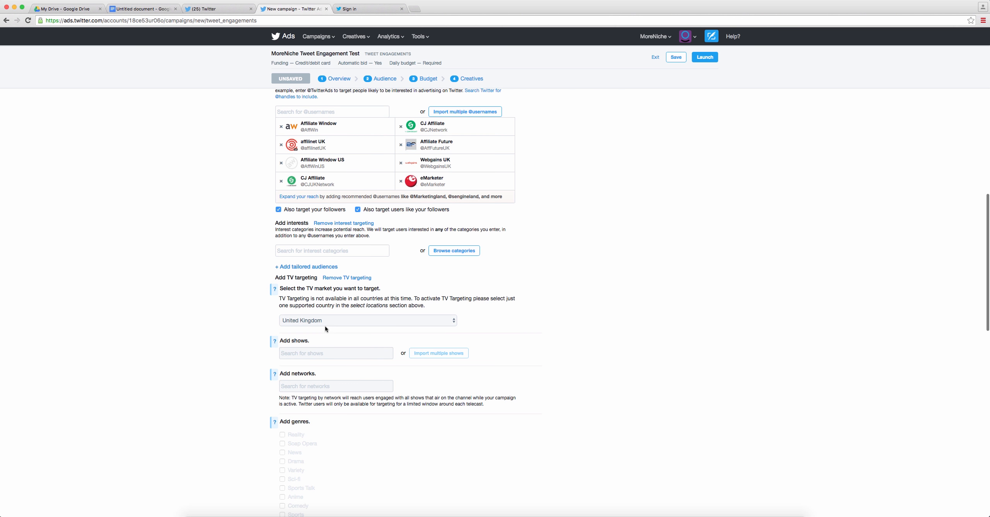
scroll(325, 326, "up", 1)
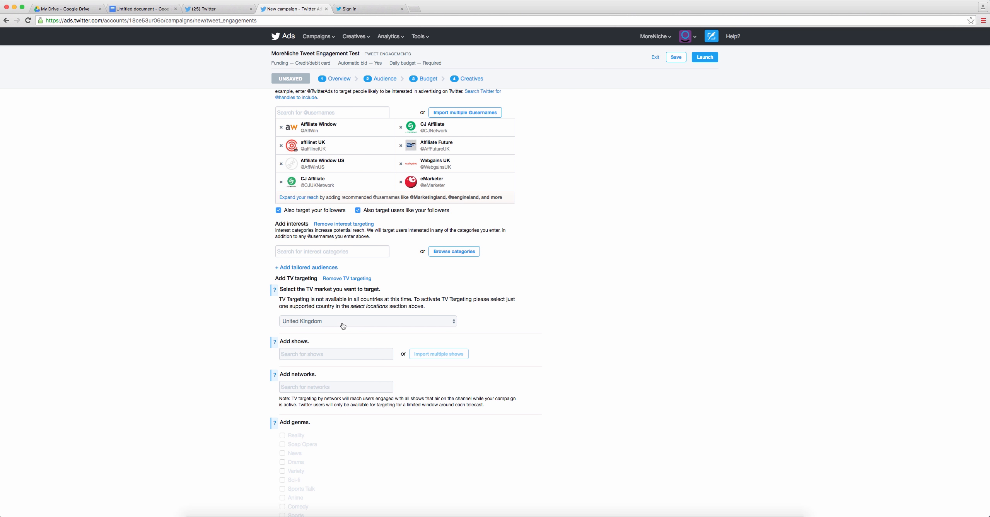
scroll(364, 326, "down", 1)
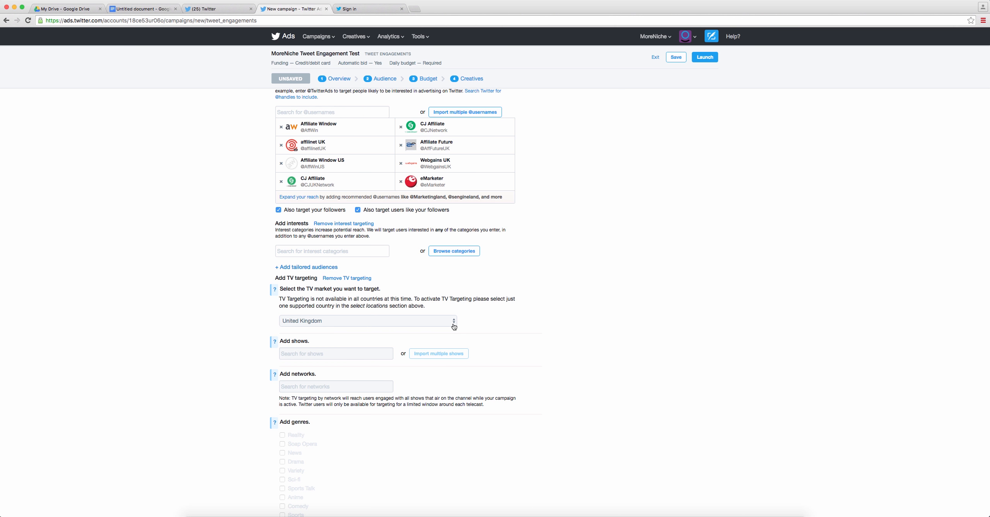
scroll(488, 322, "down", 1)
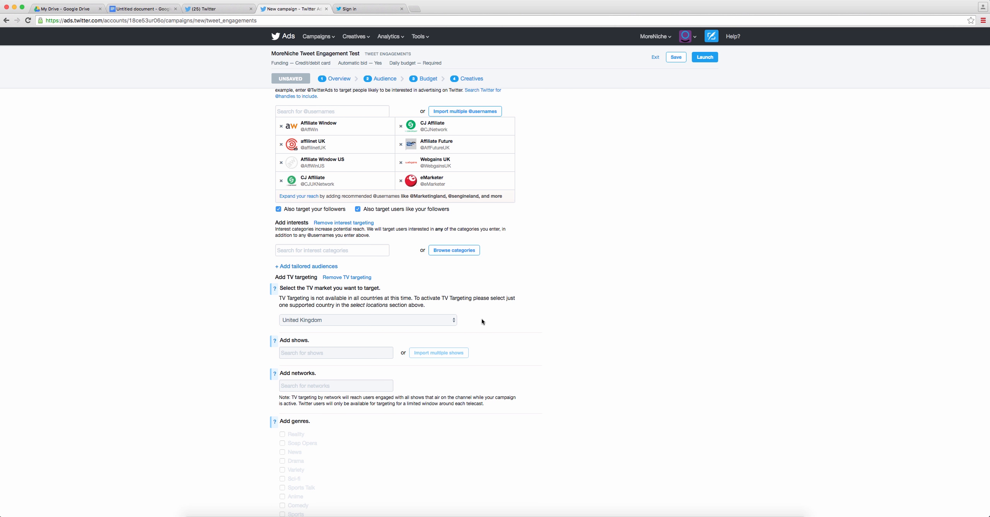
left_click(356, 277)
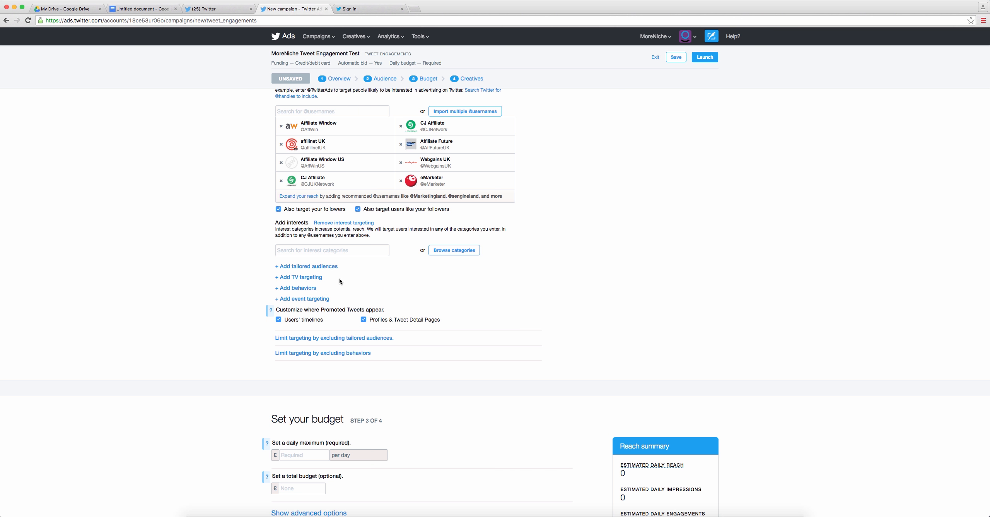
Open behavior targeting, read its market availability note, and remove the behavior targeting again.
scroll(301, 291, "down", 1)
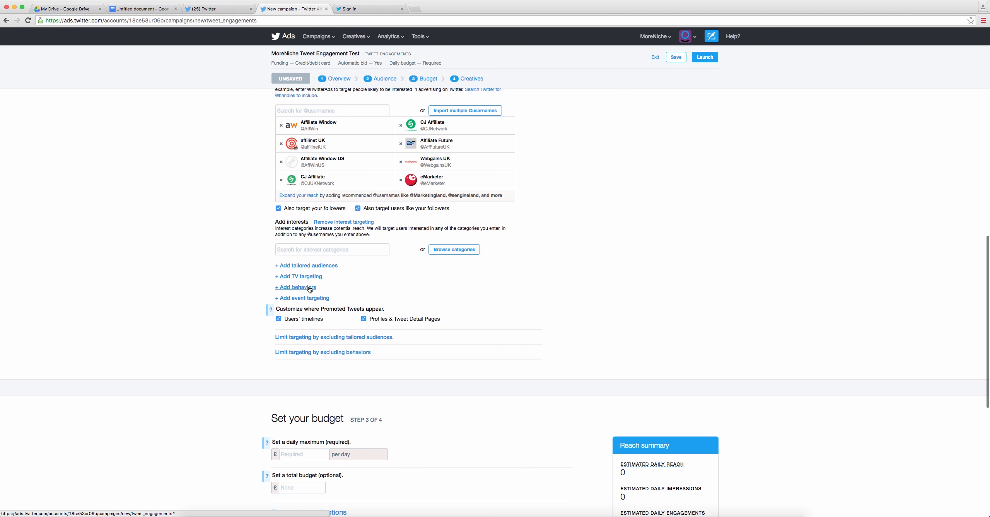
left_click(309, 288)
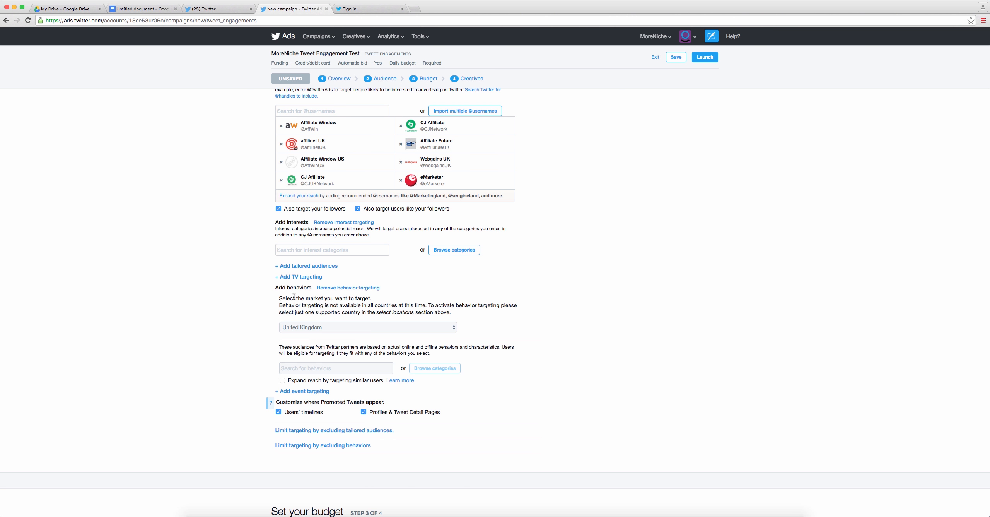
left_click_drag(280, 301, 516, 305)
left_click(369, 287)
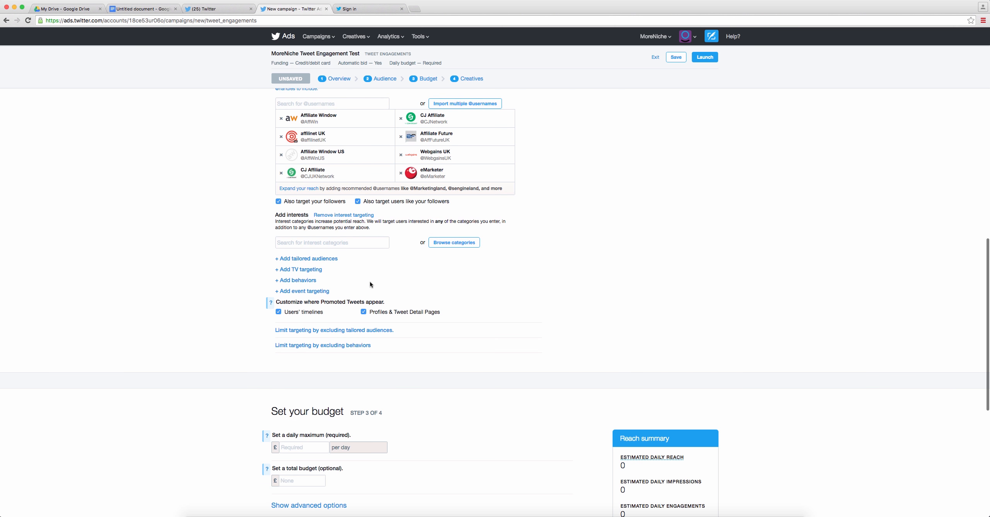
scroll(304, 291, "up", 1)
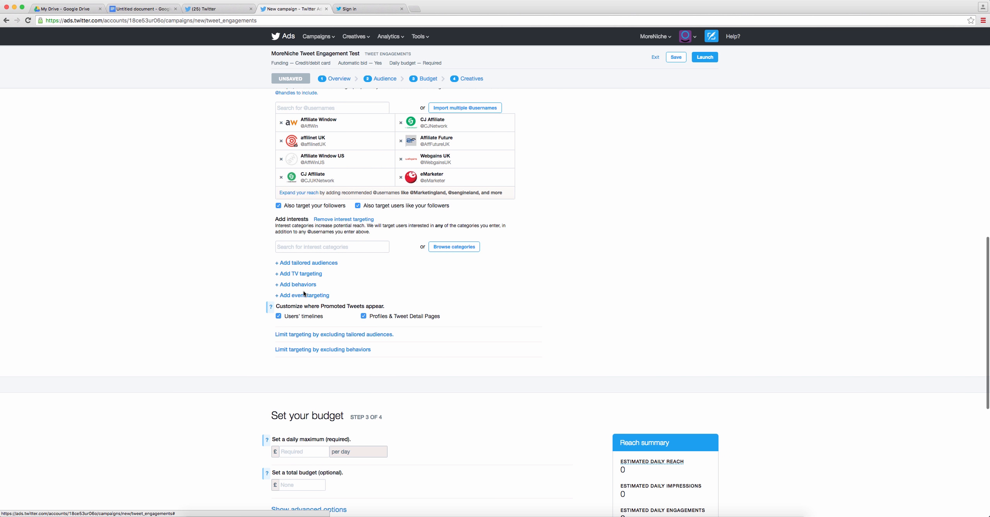
Open event targeting and browse the Entertainment, Holidays, Conferences and Other events, closing the list without selecting any.
left_click(304, 294)
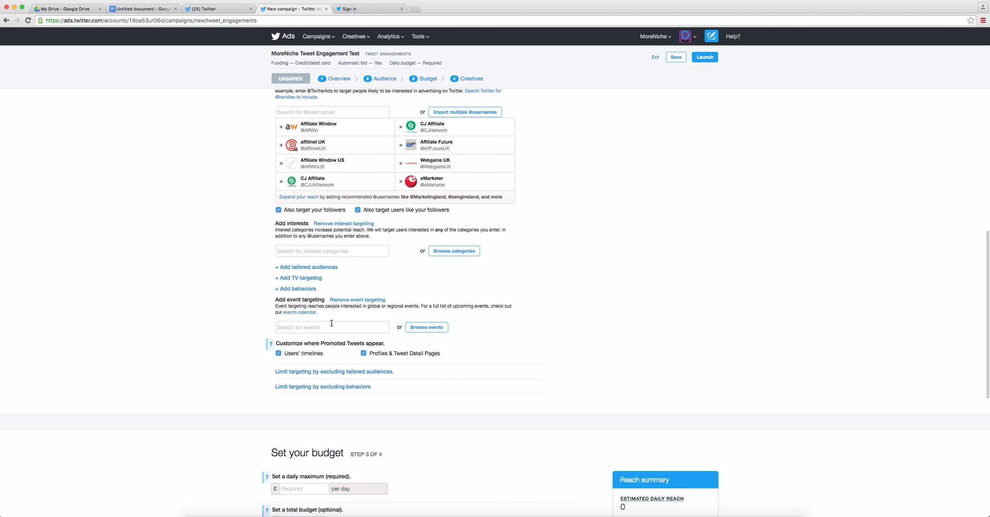
left_click(349, 325)
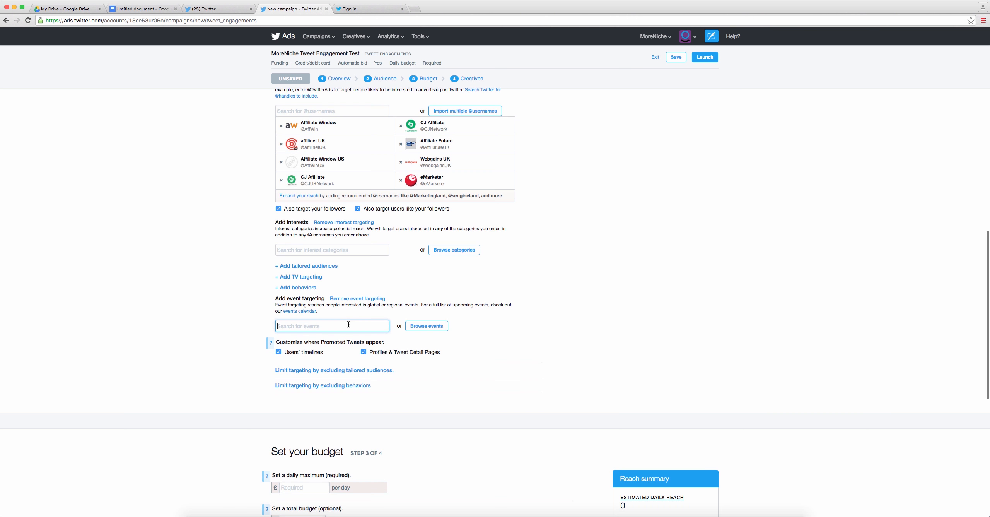
left_click(433, 327)
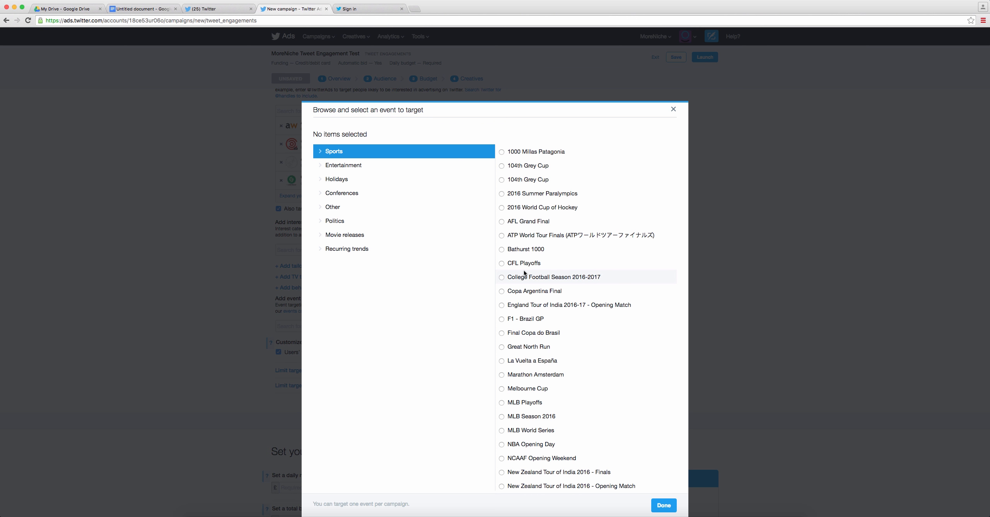
left_click(350, 166)
left_click(343, 181)
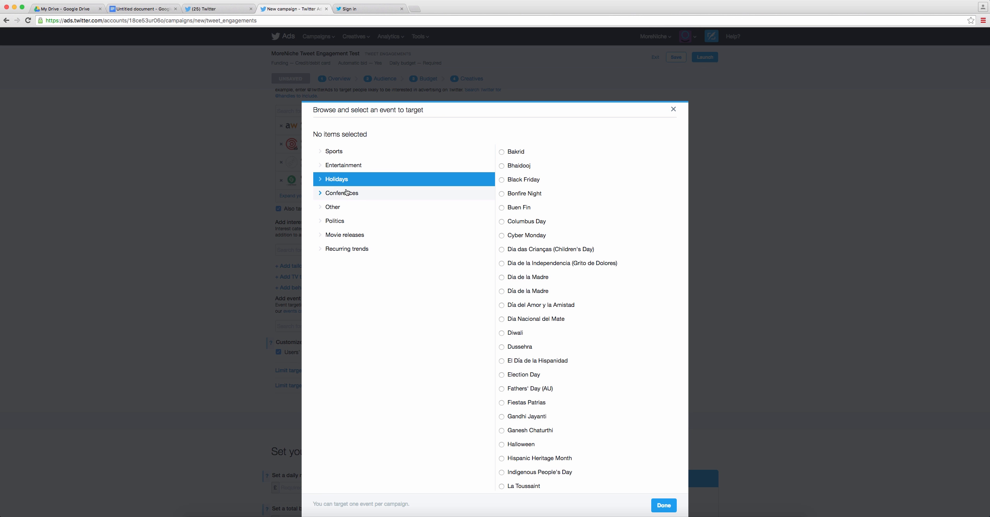
left_click(346, 192)
left_click(408, 208)
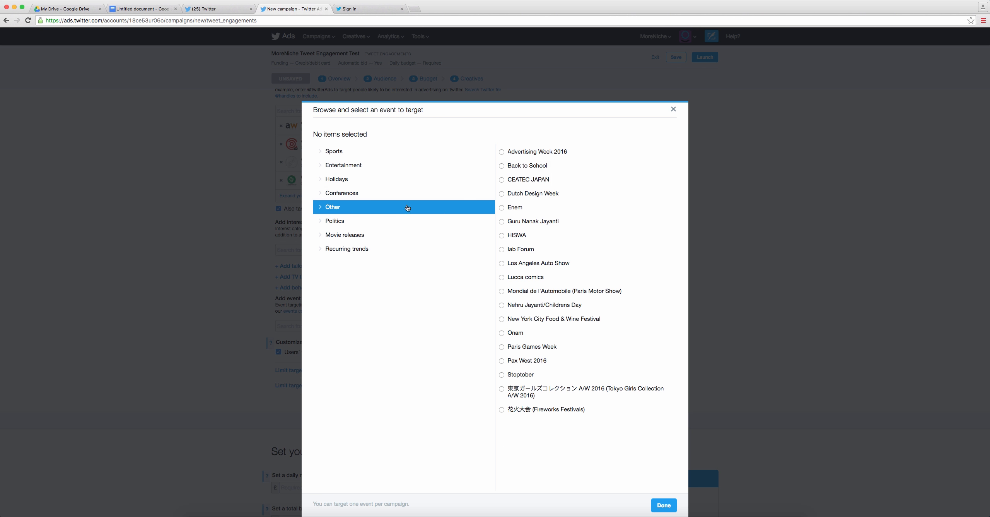
left_click(674, 110)
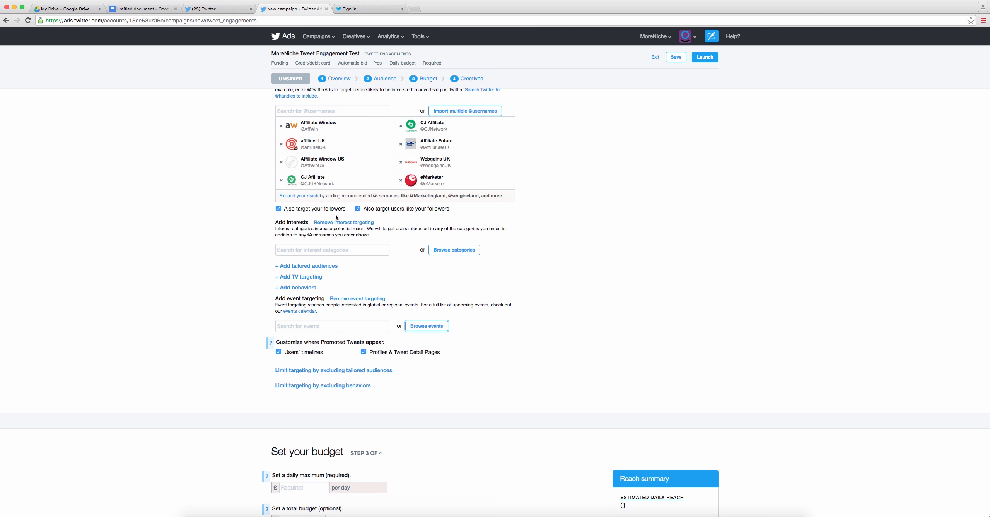
Remove event targeting from the campaign.
left_click(339, 224)
left_click(360, 300)
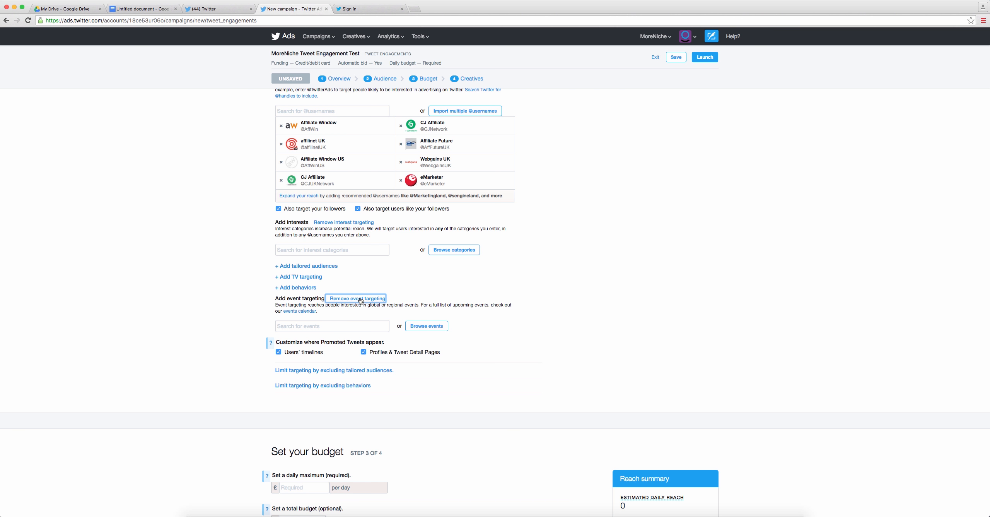
left_click(361, 299)
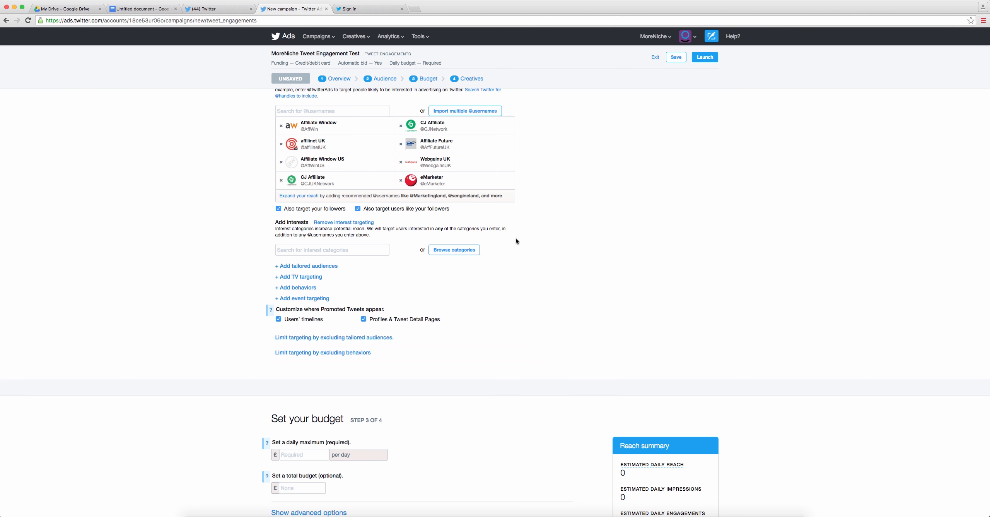
Check the potential audience size in the campaign's audience summary.
scroll(553, 235, "up", 7)
scroll(551, 238, "up", 1)
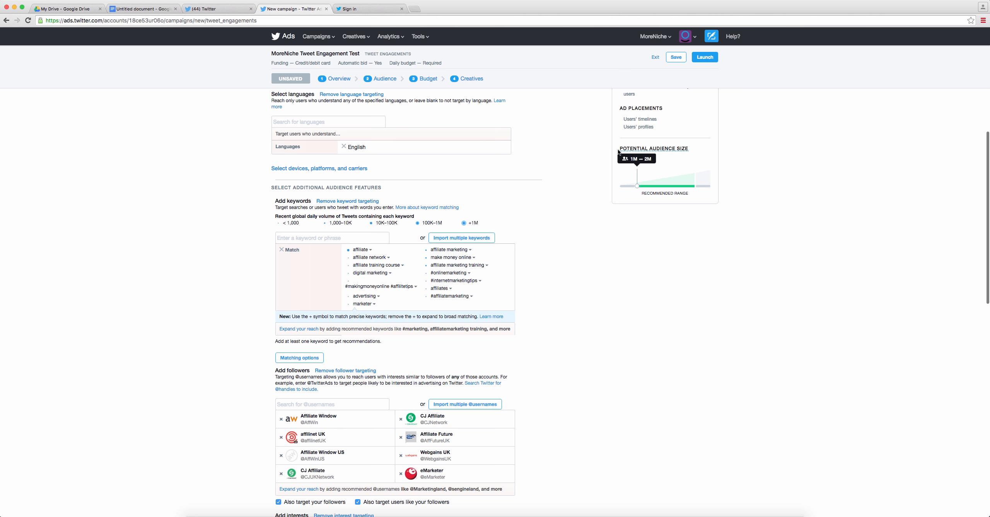
left_click_drag(618, 151, 695, 149)
Review the Promoted Tweets placement options, Users' timelines and Profiles & Tweet Detail Pages.
scroll(586, 255, "down", 6)
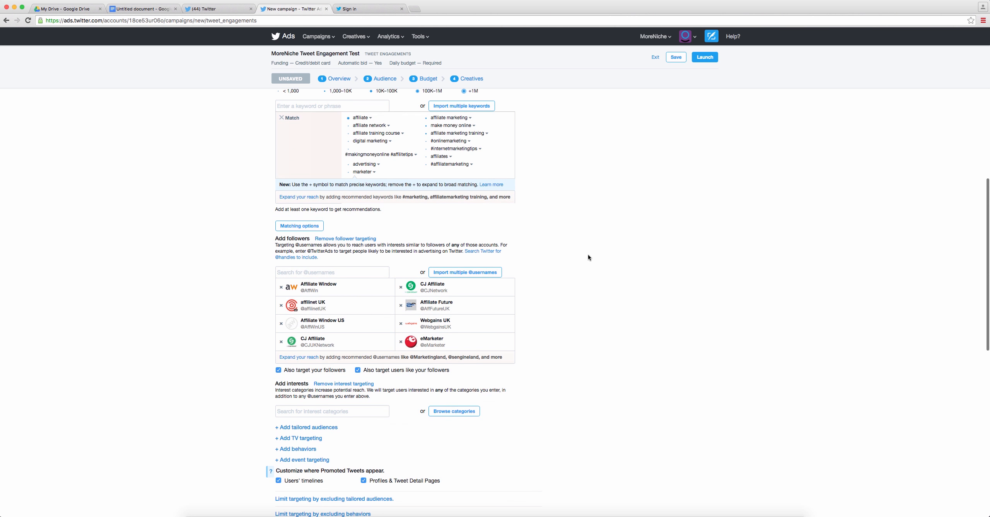
scroll(586, 260, "down", 2)
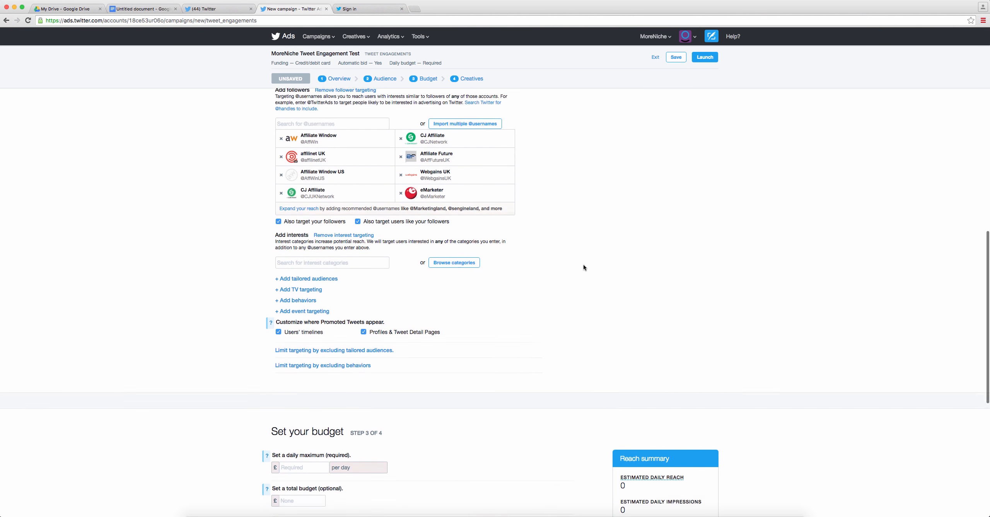
scroll(583, 265, "up", 1)
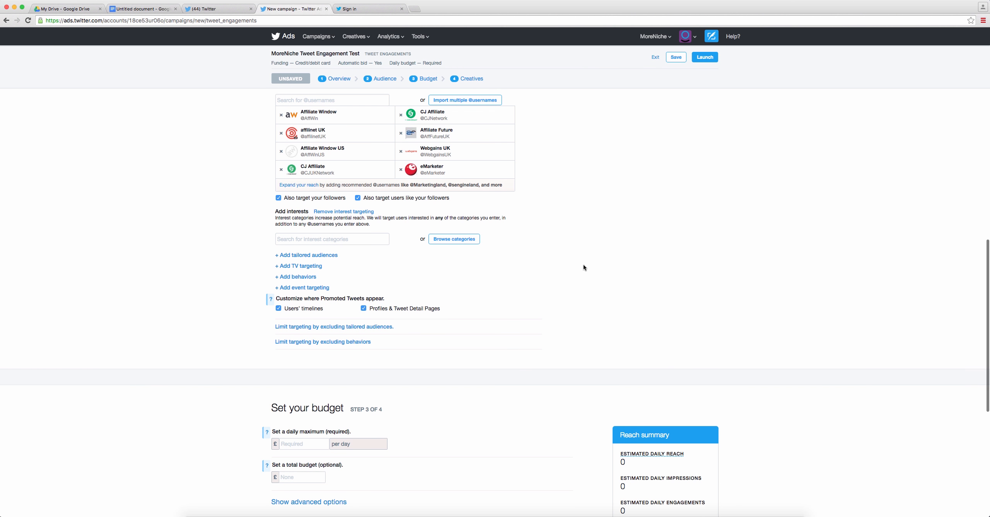
scroll(322, 318, "up", 1)
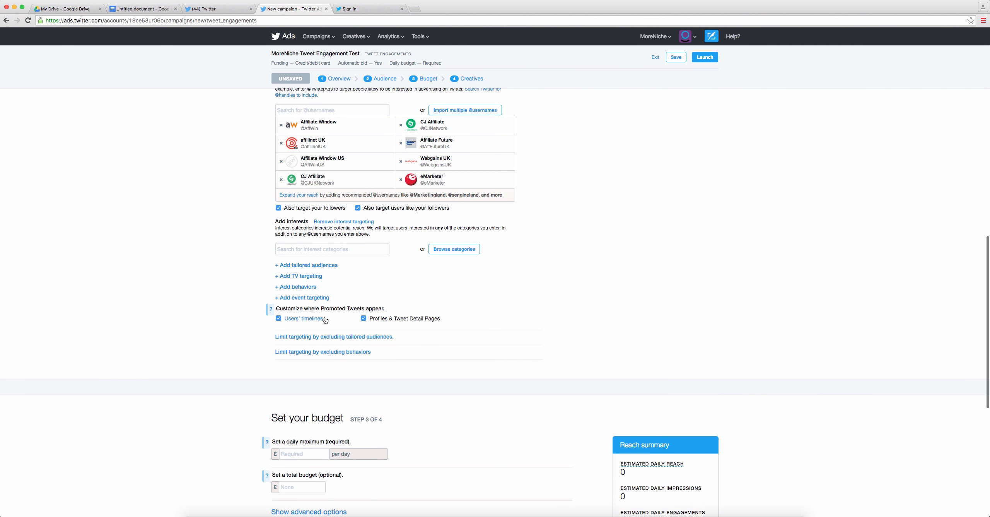
scroll(327, 321, "down", 1)
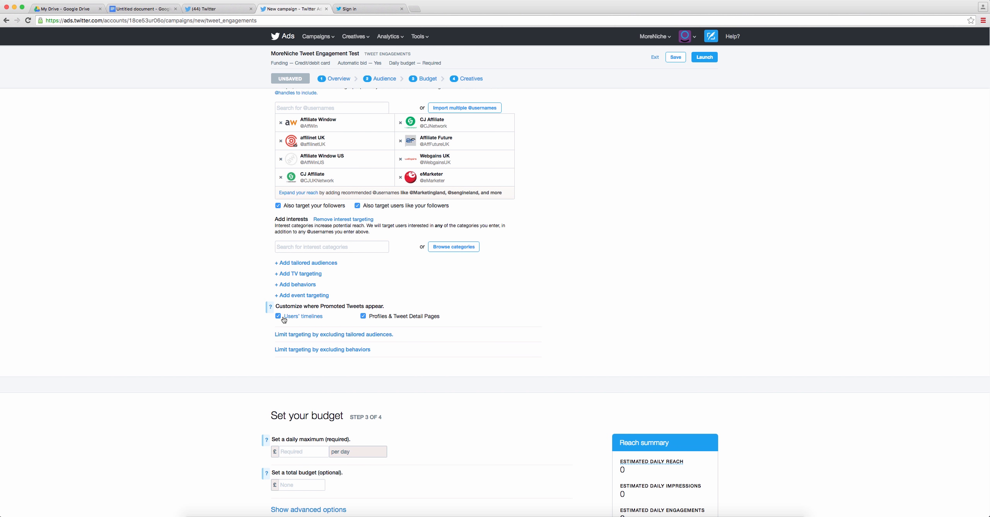
scroll(444, 319, "down", 1)
left_click_drag(446, 320, 261, 325)
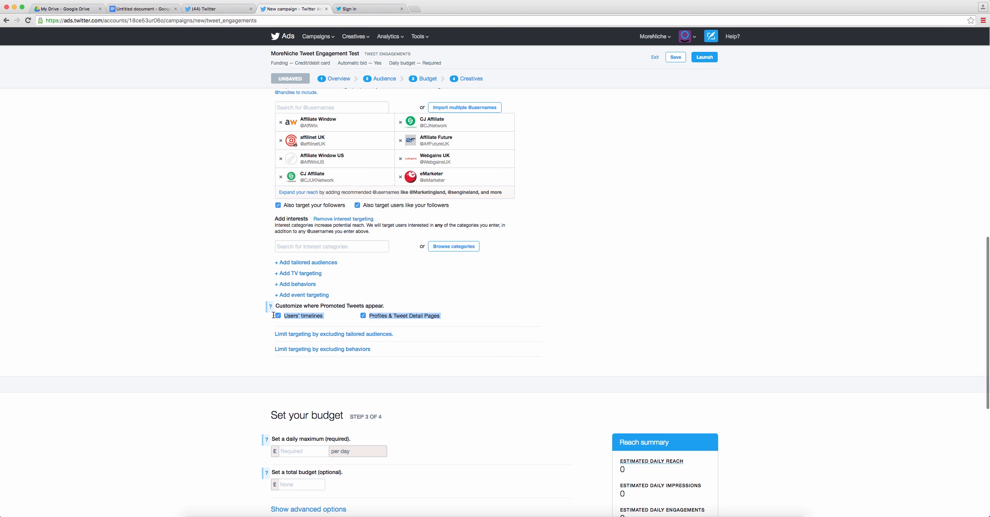
left_click(468, 319)
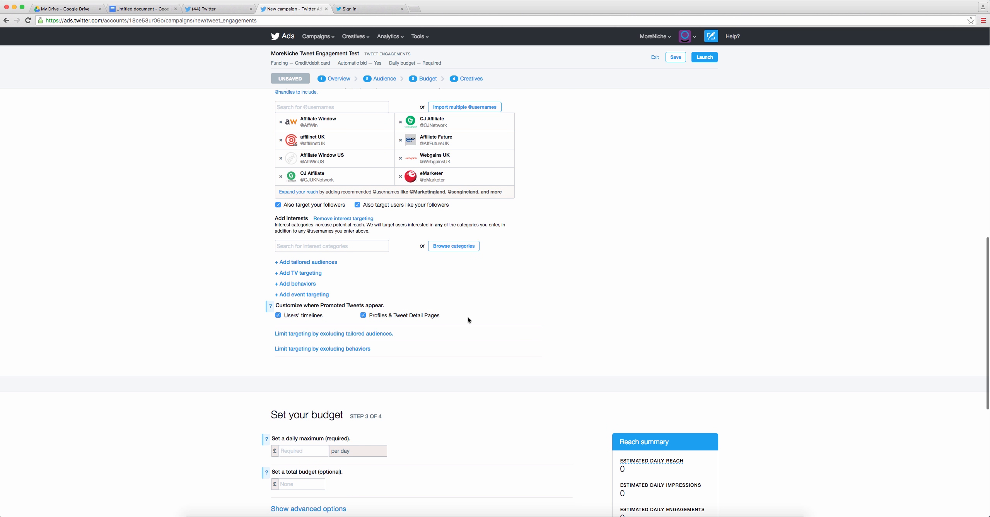
scroll(468, 319, "down", 2)
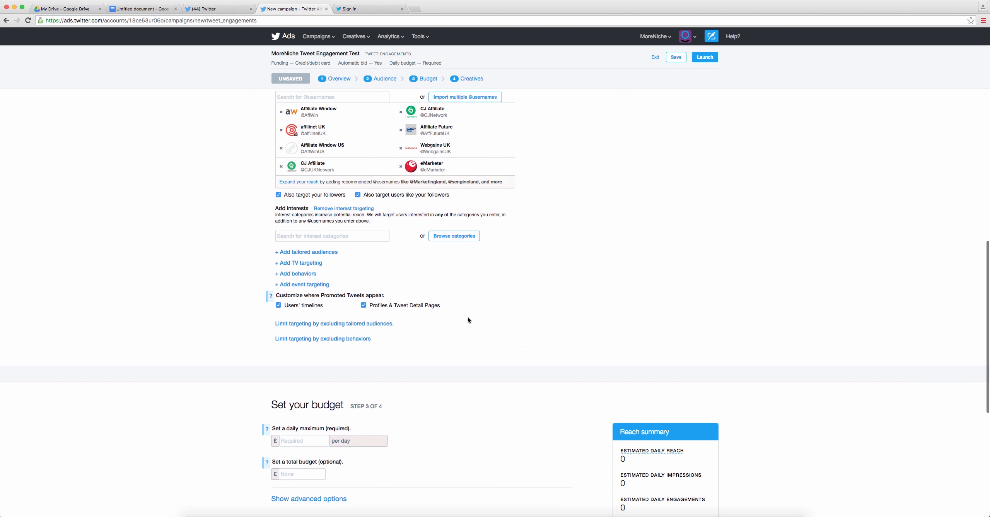
scroll(468, 320, "down", 3)
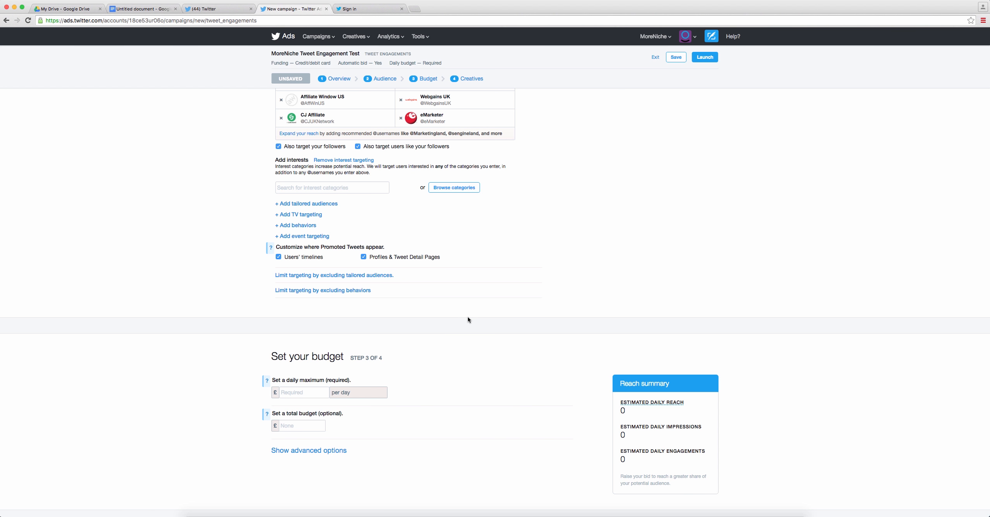
Open and review the options for limiting targeting by excluding tailored audiences and behaviors.
left_click(302, 275)
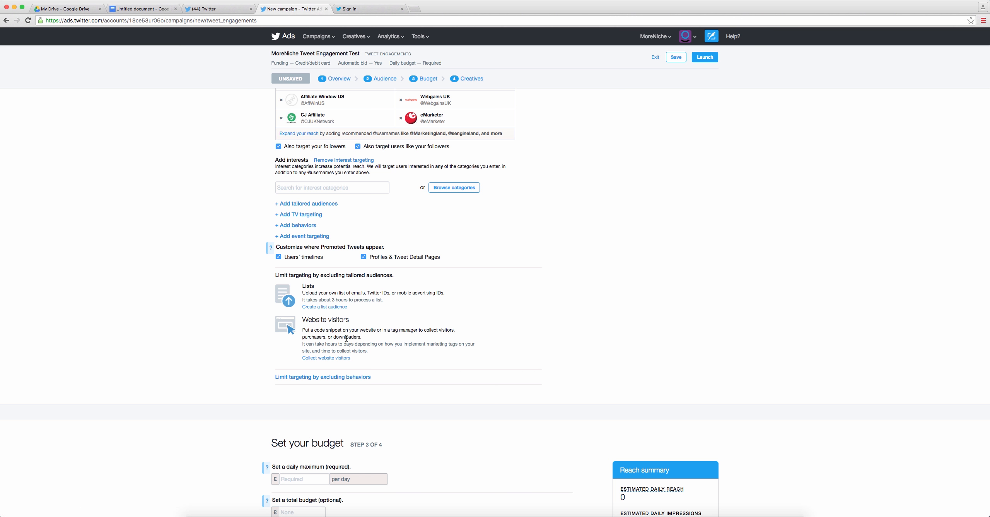
left_click(335, 379)
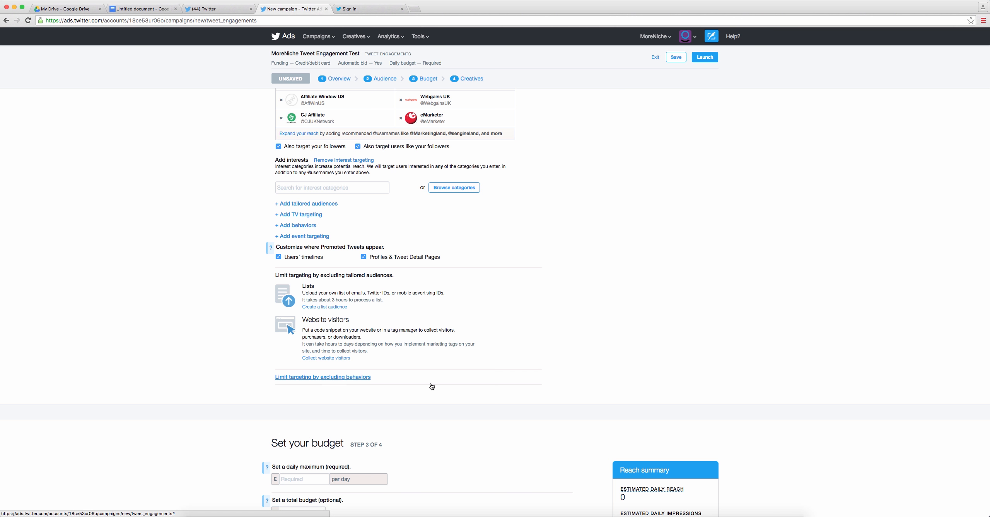
scroll(482, 366, "down", 5)
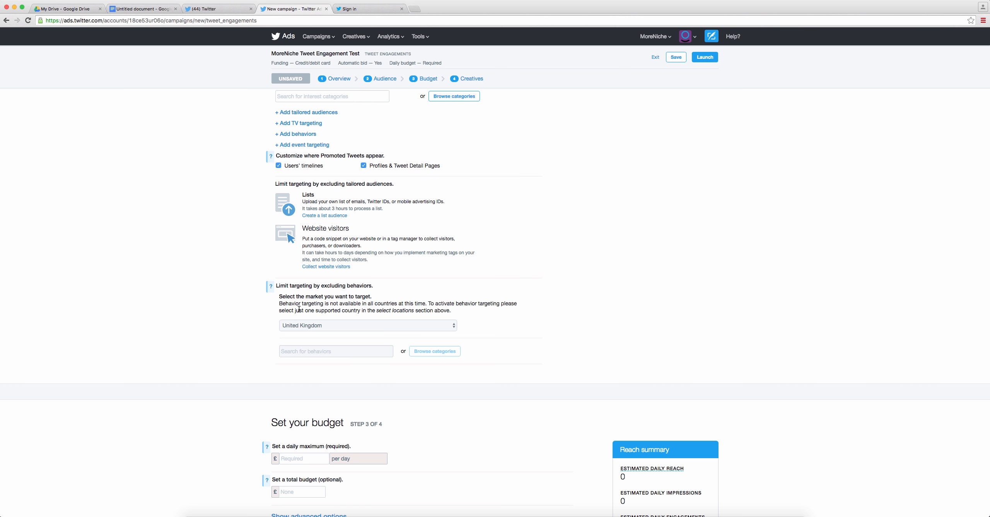
scroll(586, 337, "down", 10)
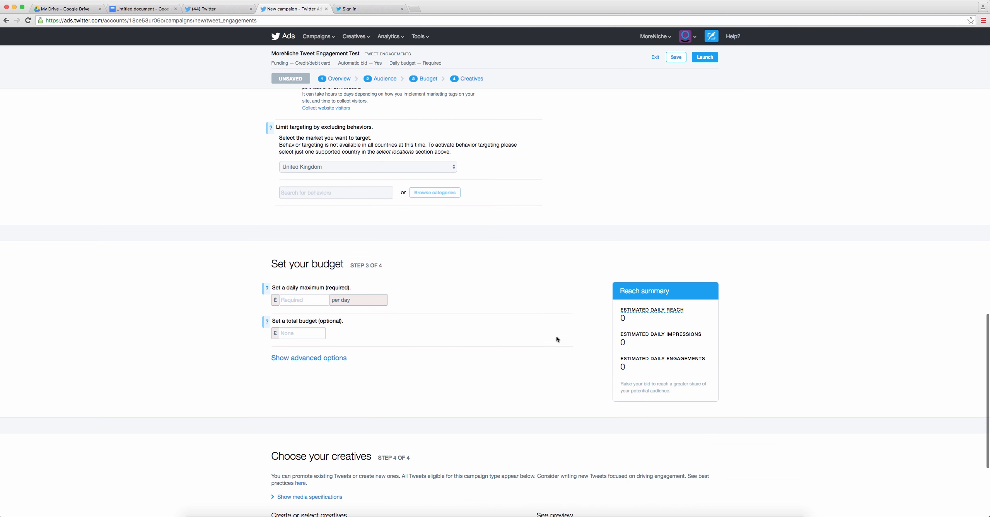
Set the campaign's daily maximum to £1 and its total budget to £70.
scroll(526, 340, "down", 2)
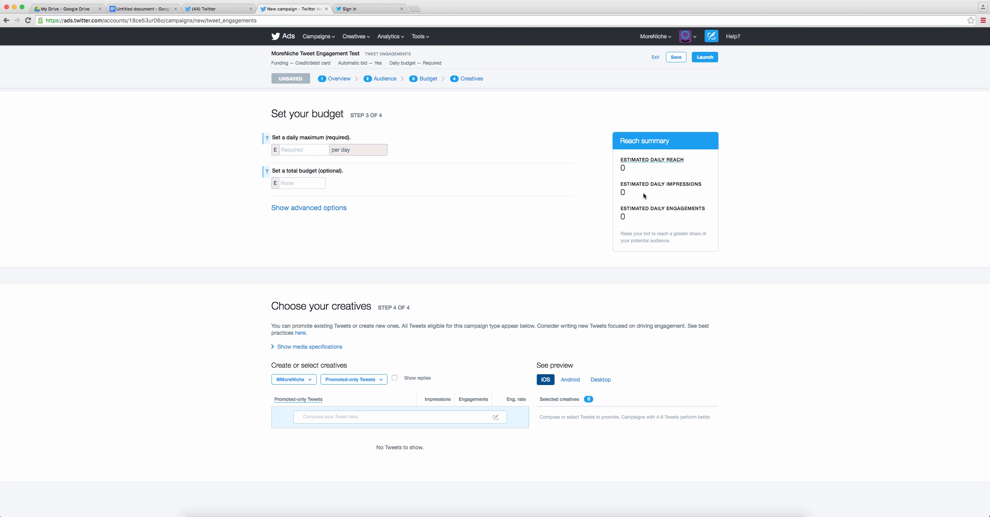
left_click_drag(645, 217, 619, 161)
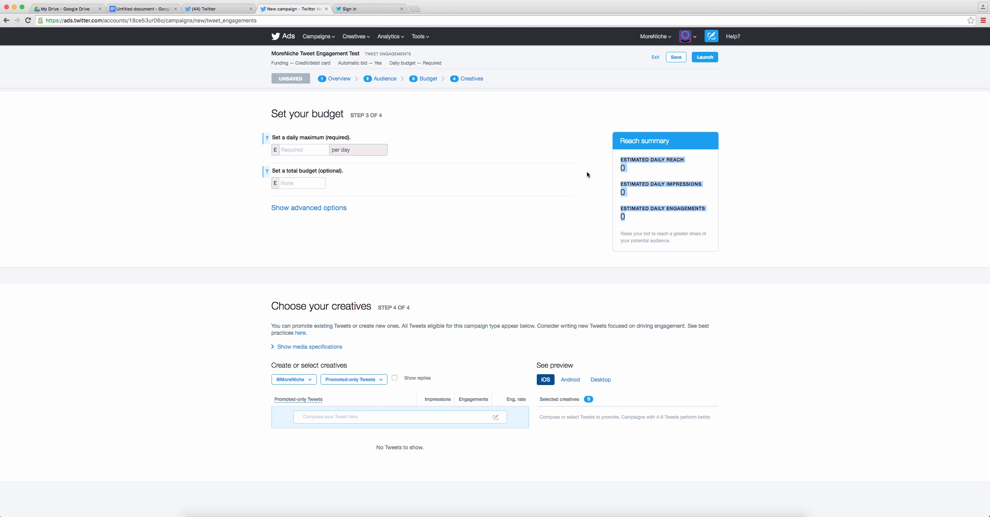
left_click(298, 150)
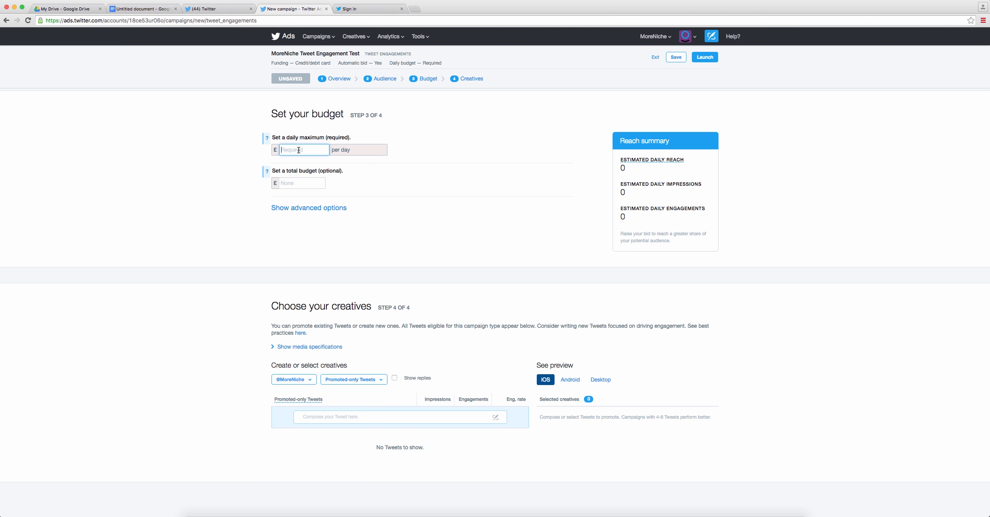
left_click(300, 182)
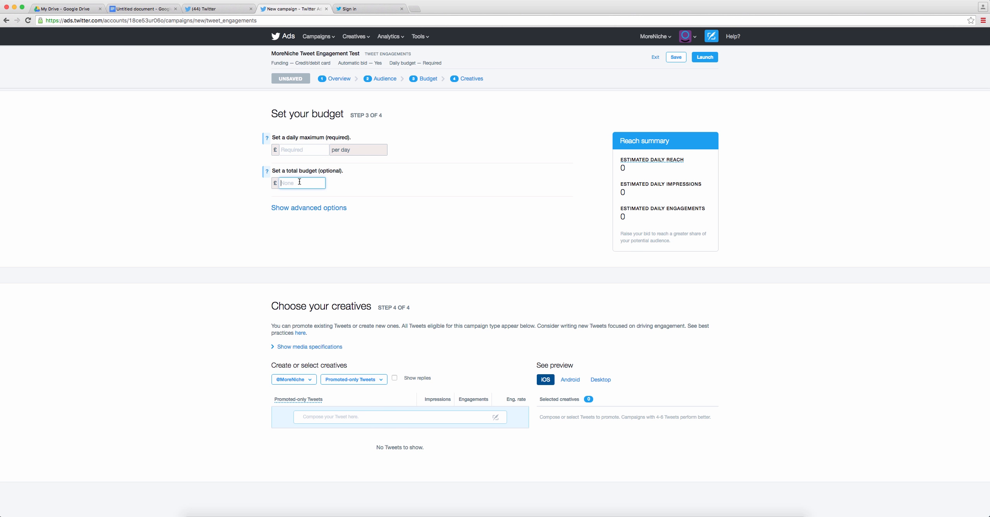
left_click(306, 150)
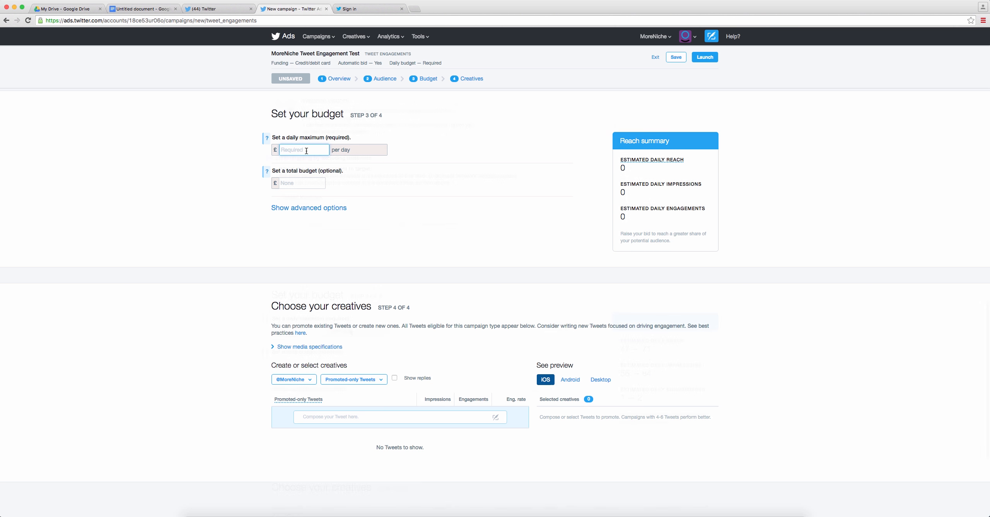
type("1")
left_click(303, 320)
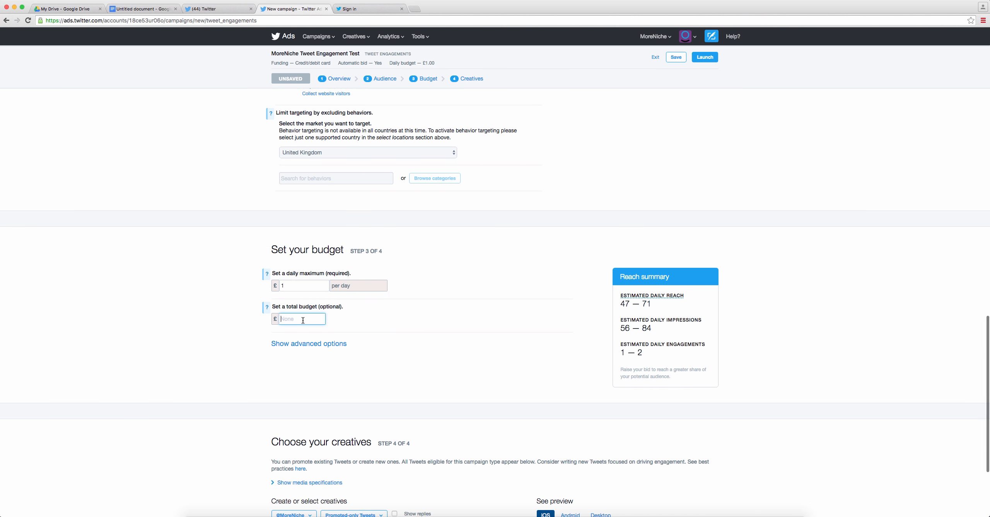
type("70")
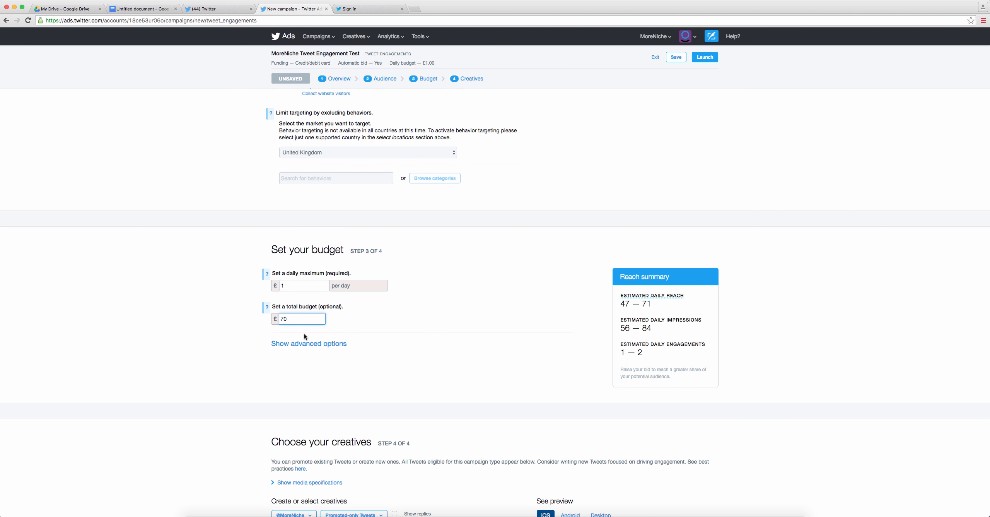
left_click(443, 320)
Show the advanced budget options and select Automatic bid as the pricing.
left_click(332, 343)
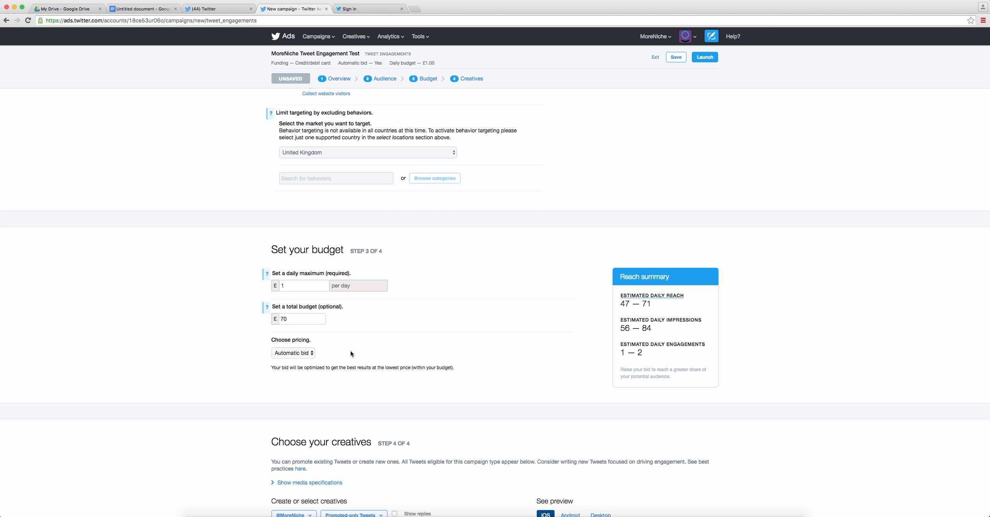
left_click(298, 355)
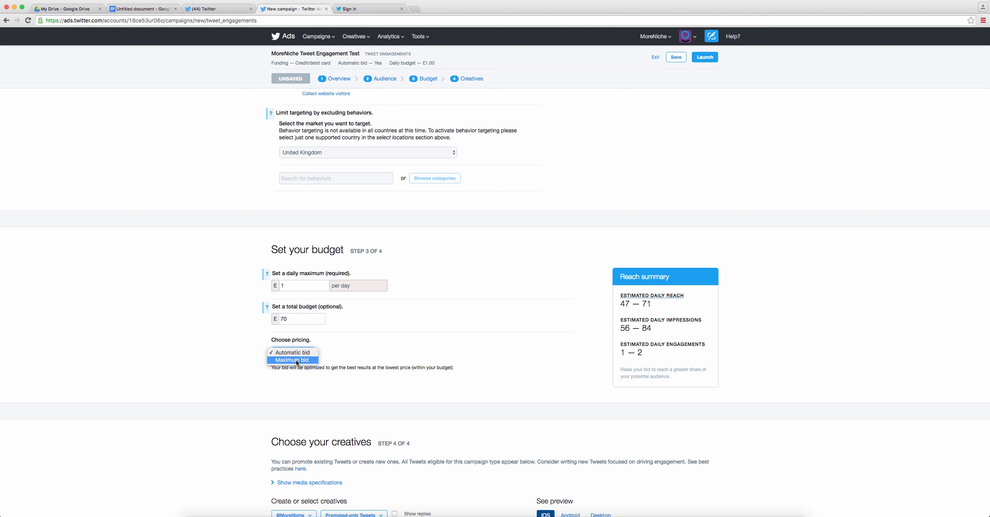
left_click(304, 354)
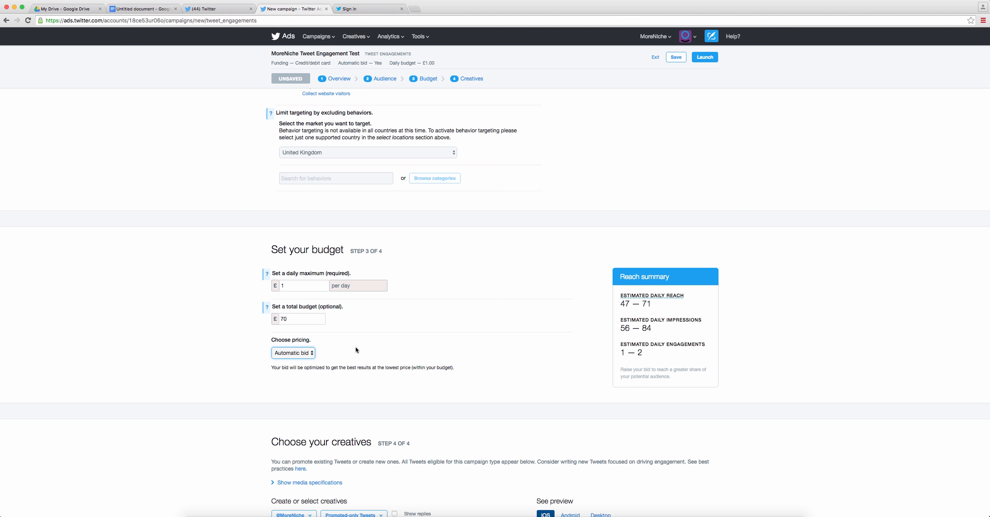
scroll(529, 364, "down", 5)
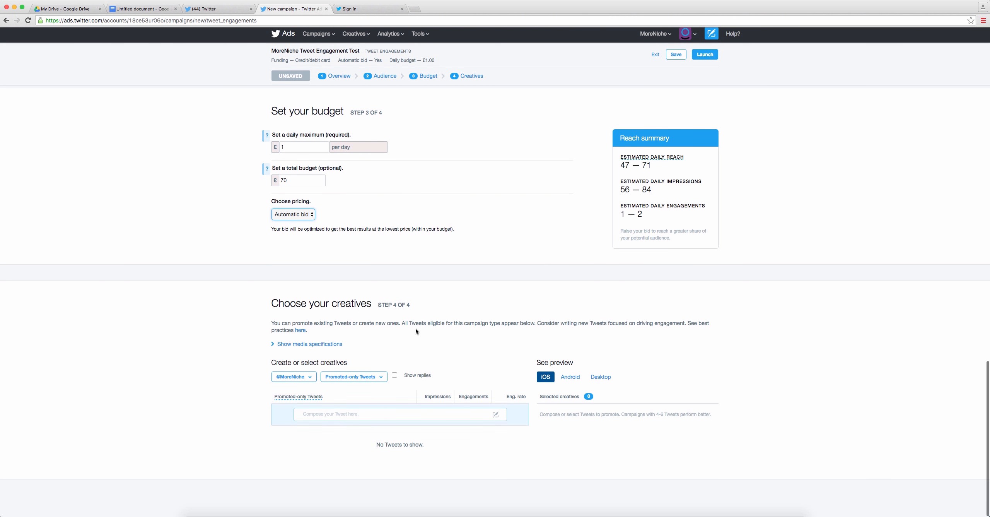
left_click(341, 418)
scroll(365, 414, "down", 3)
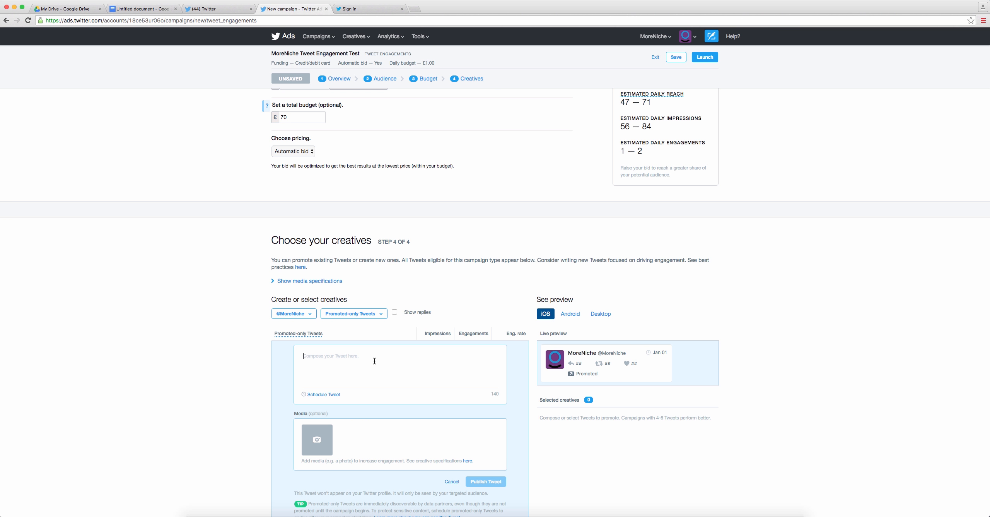
type("FREE - Aff")
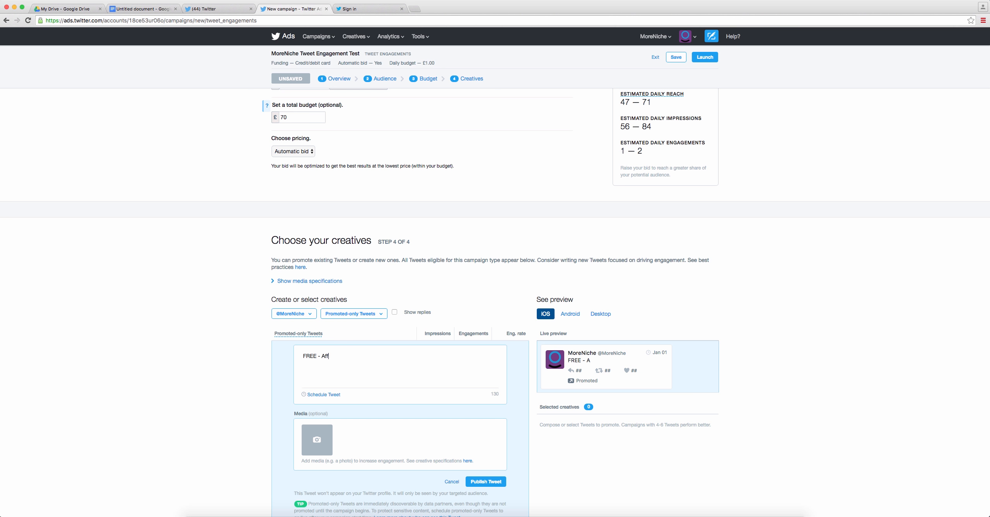
type("iliate Marketing training courses ")
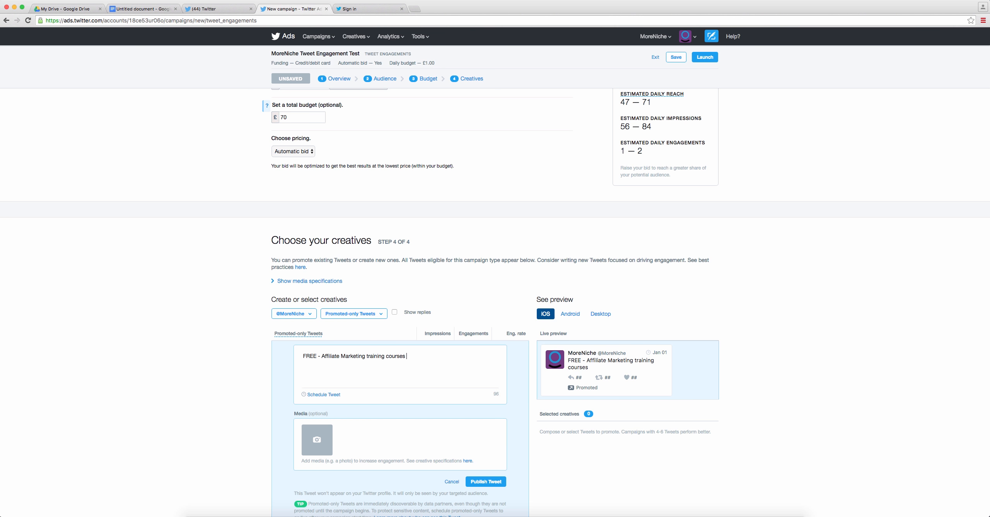
type("for all skill levels -")
type("http://ow.ly/ekP4303PmTv")
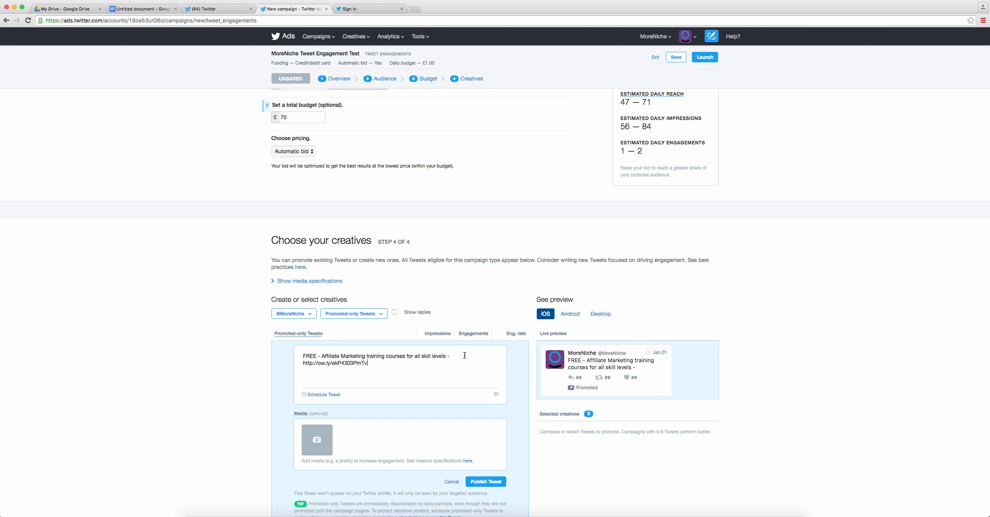
scroll(464, 356, "down", 2)
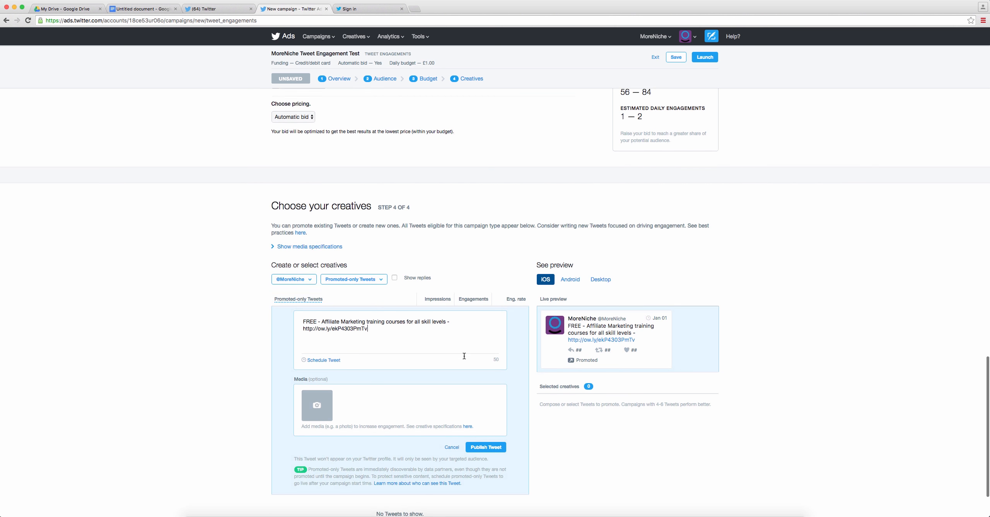
type("#")
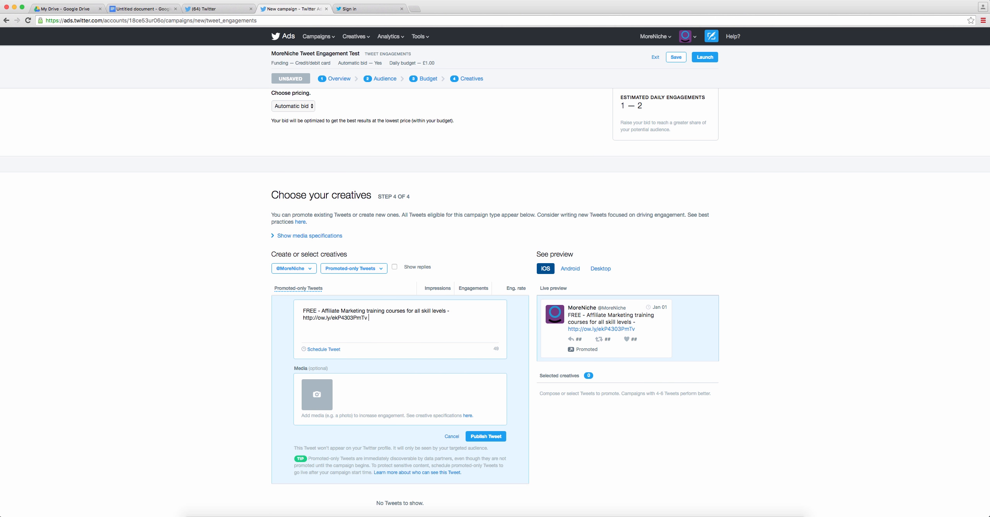
type("AffiliateMarketing")
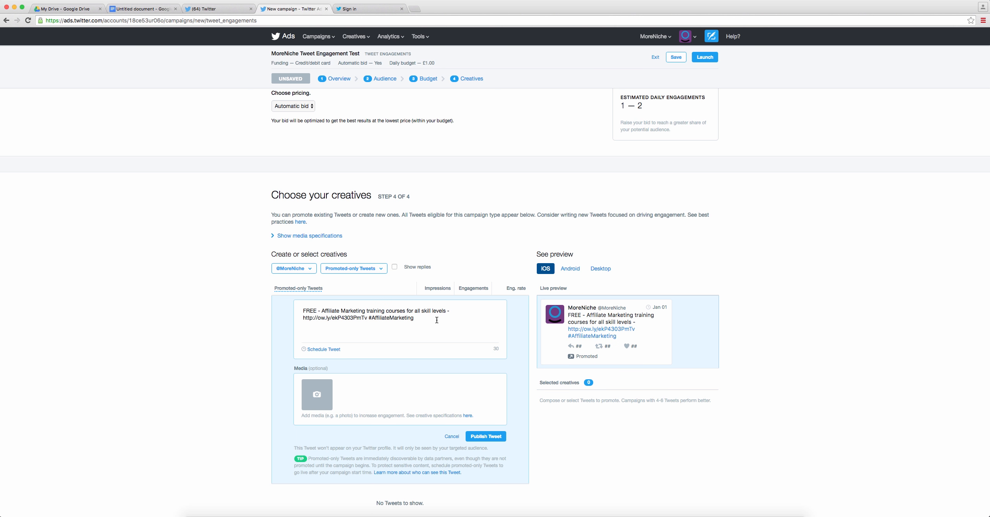
Attach the image LEARN.png from the Desktop folder to the Tweet as its media.
left_click(317, 390)
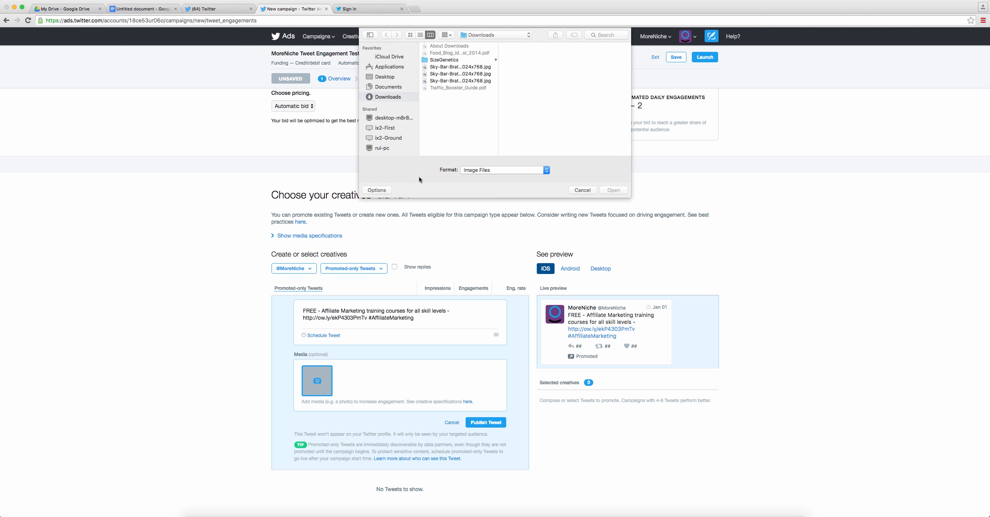
left_click(385, 77)
left_click(441, 46)
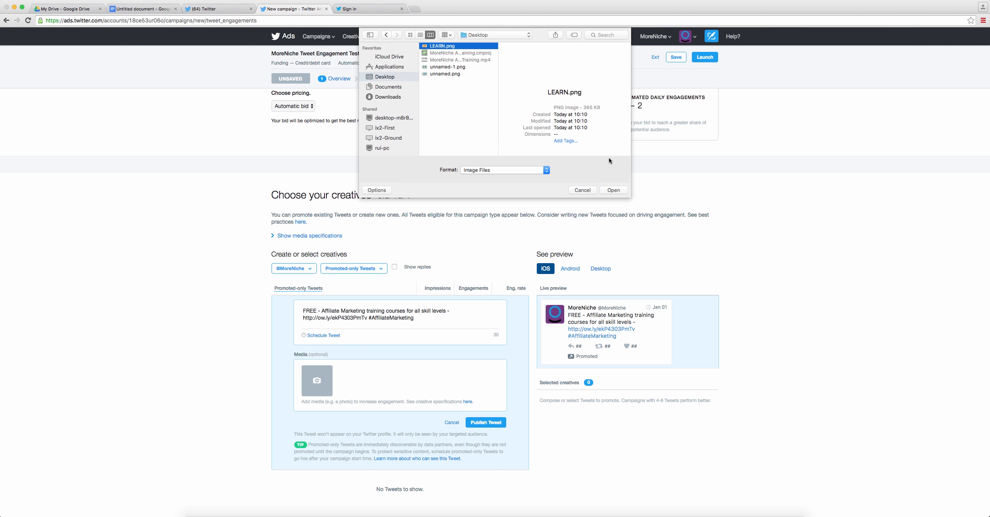
left_click(614, 189)
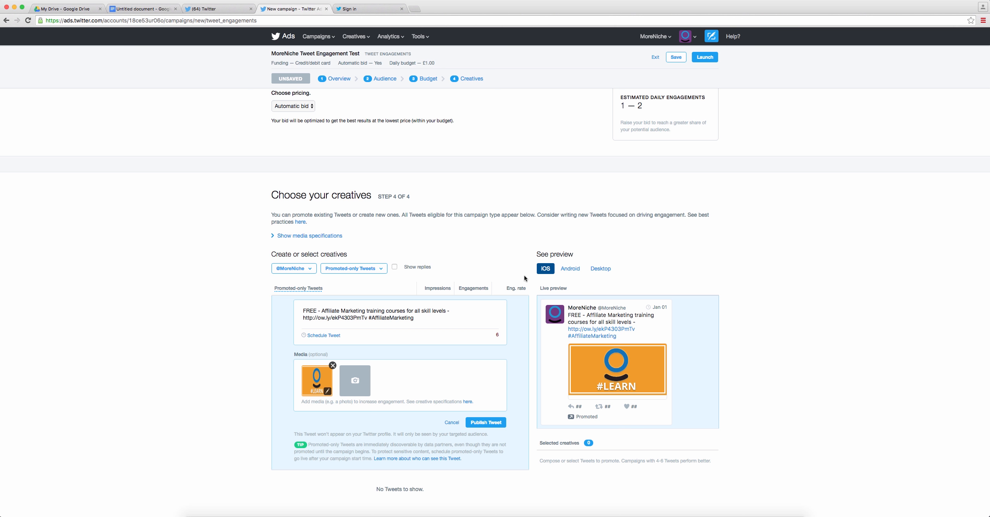
Preview the Tweet for Android and Desktop, and publish it as a campaign creative.
left_click(571, 270)
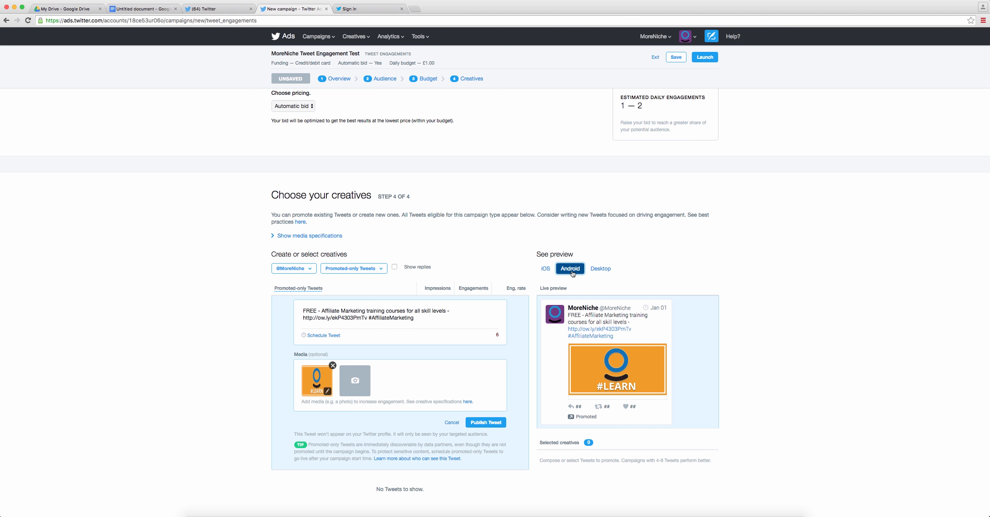
left_click(600, 273)
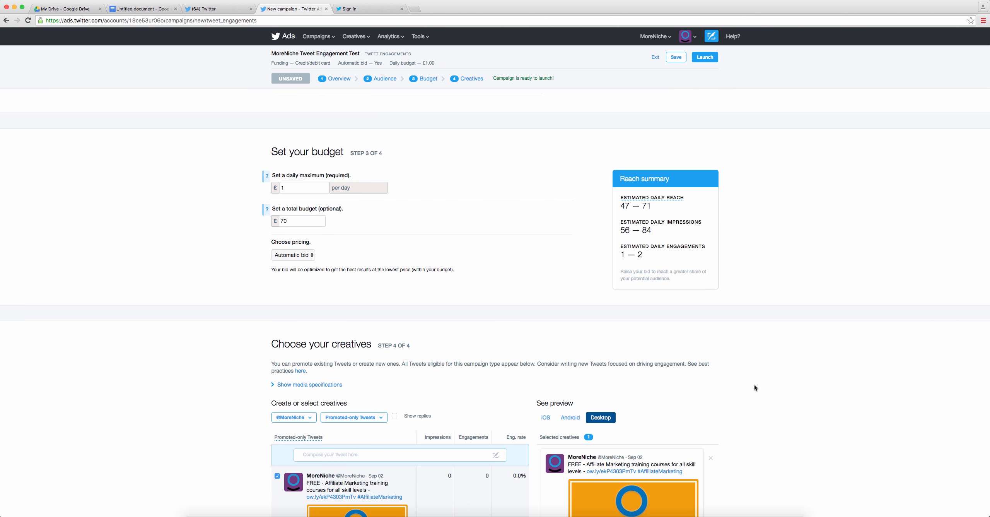
Check the selected creative and launch the Tweet engagements campaign.
scroll(761, 384, "down", 3)
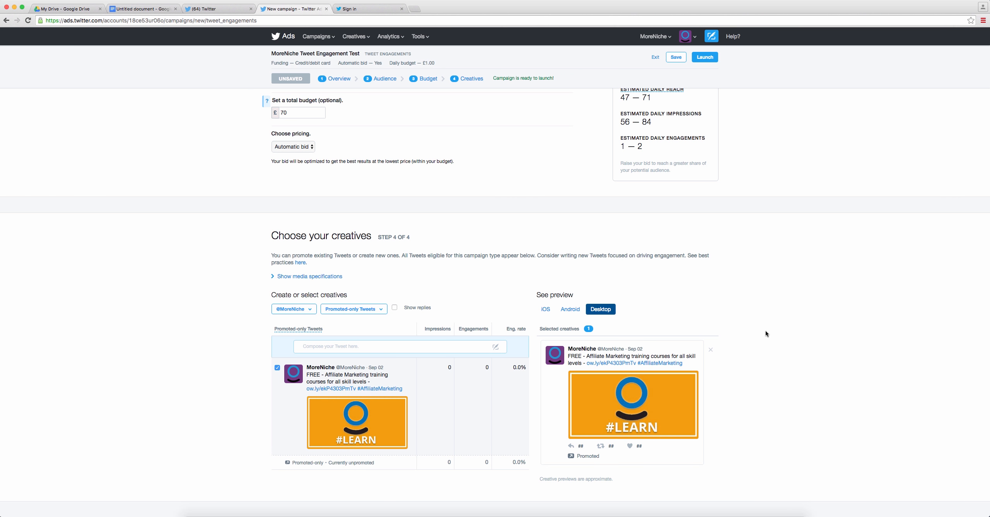
left_click(706, 57)
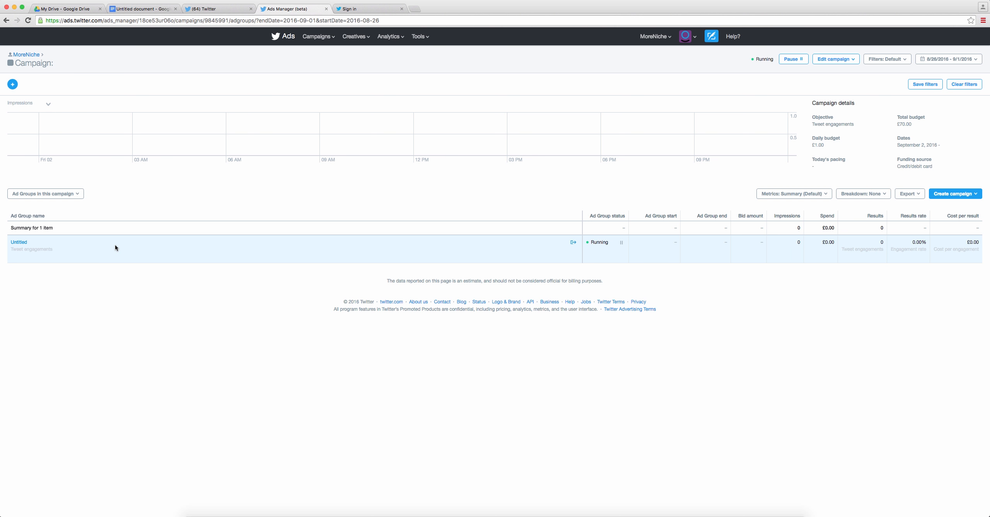
Review the ad group table with the Mobile app conversions, Website conversions and Video views metrics, and check the breakdown options.
left_click(823, 194)
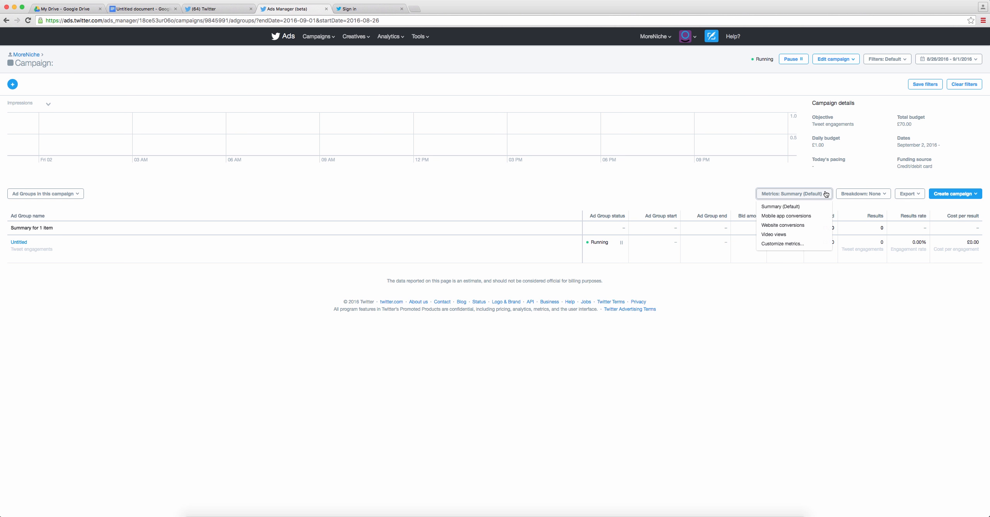
left_click(811, 215)
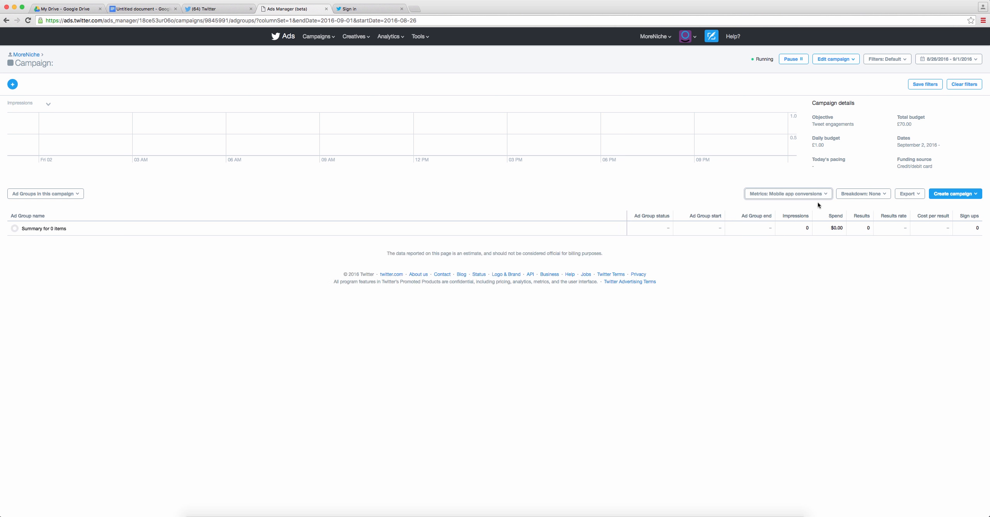
left_click(826, 196)
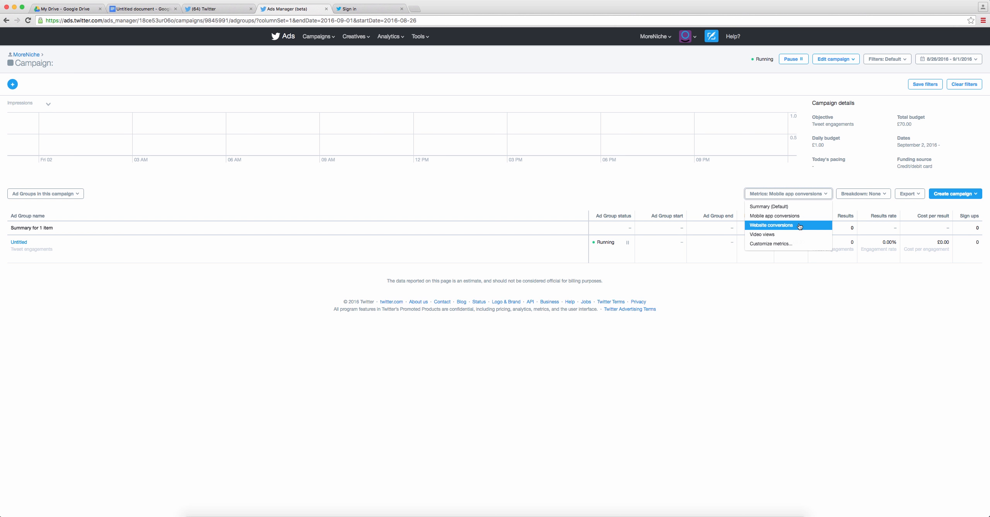
left_click(808, 223)
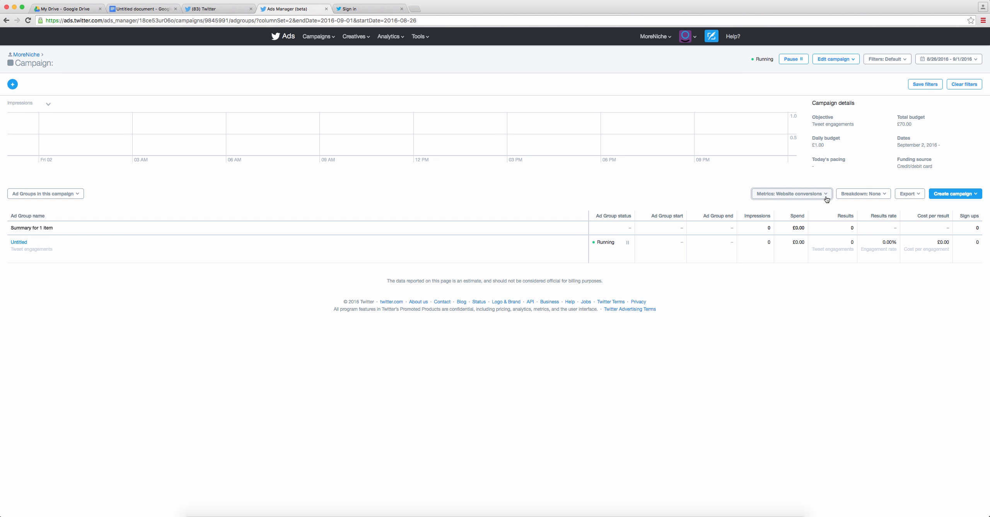
left_click(826, 197)
left_click(791, 231)
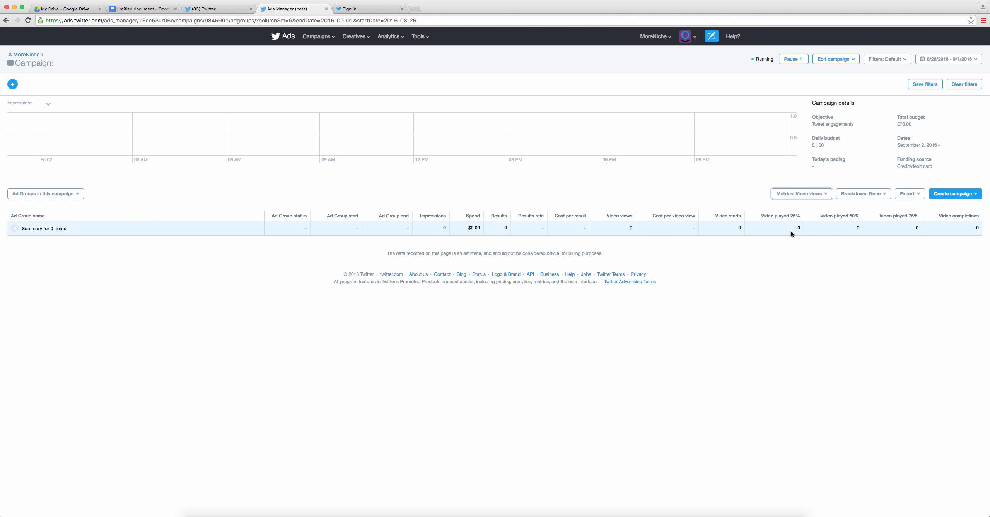
left_click(823, 196)
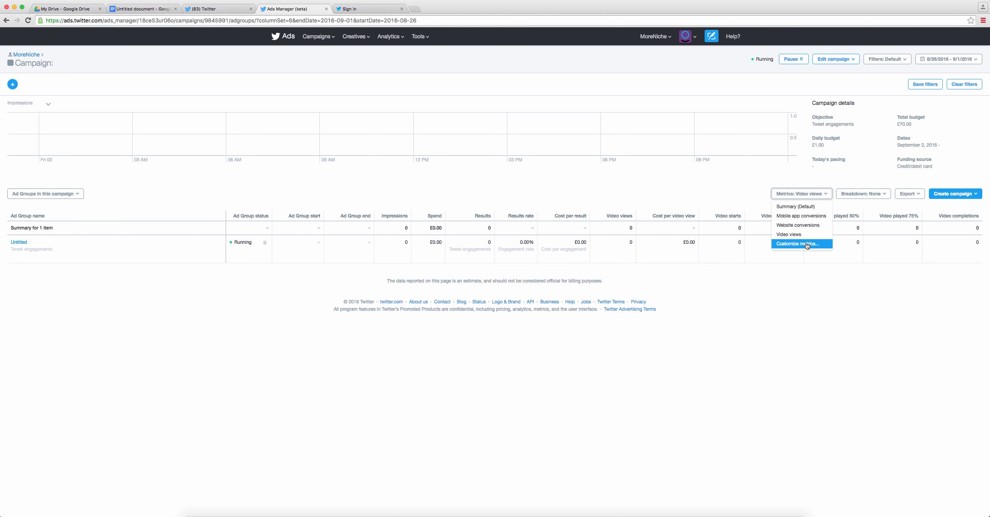
left_click(863, 195)
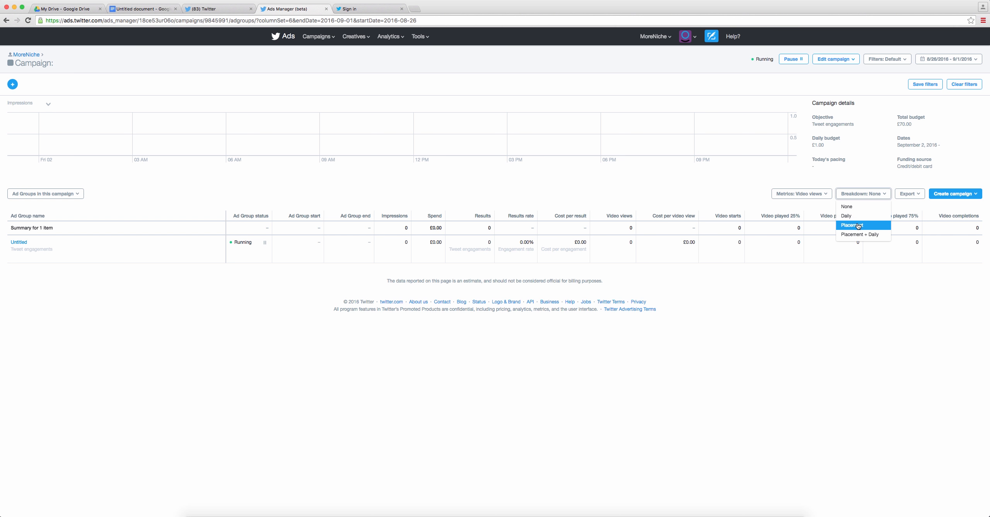
left_click(817, 310)
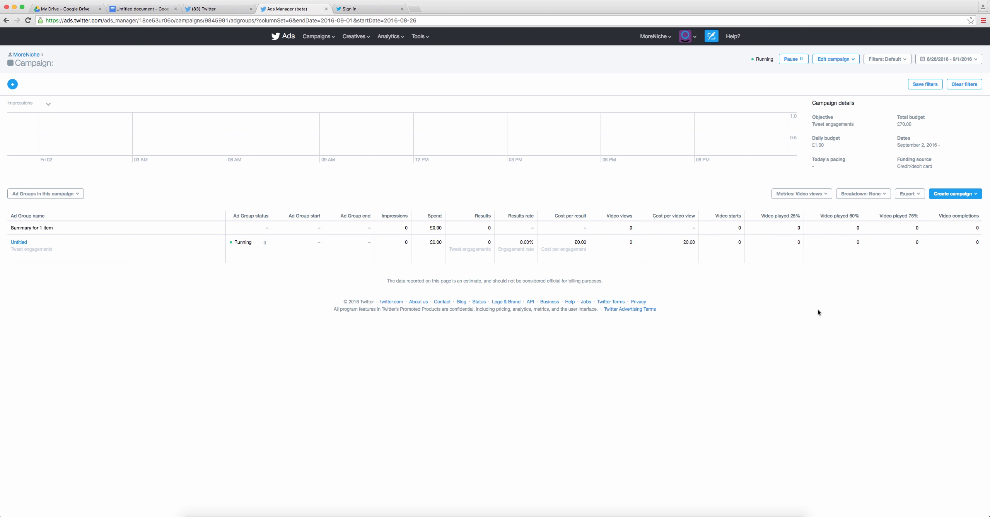